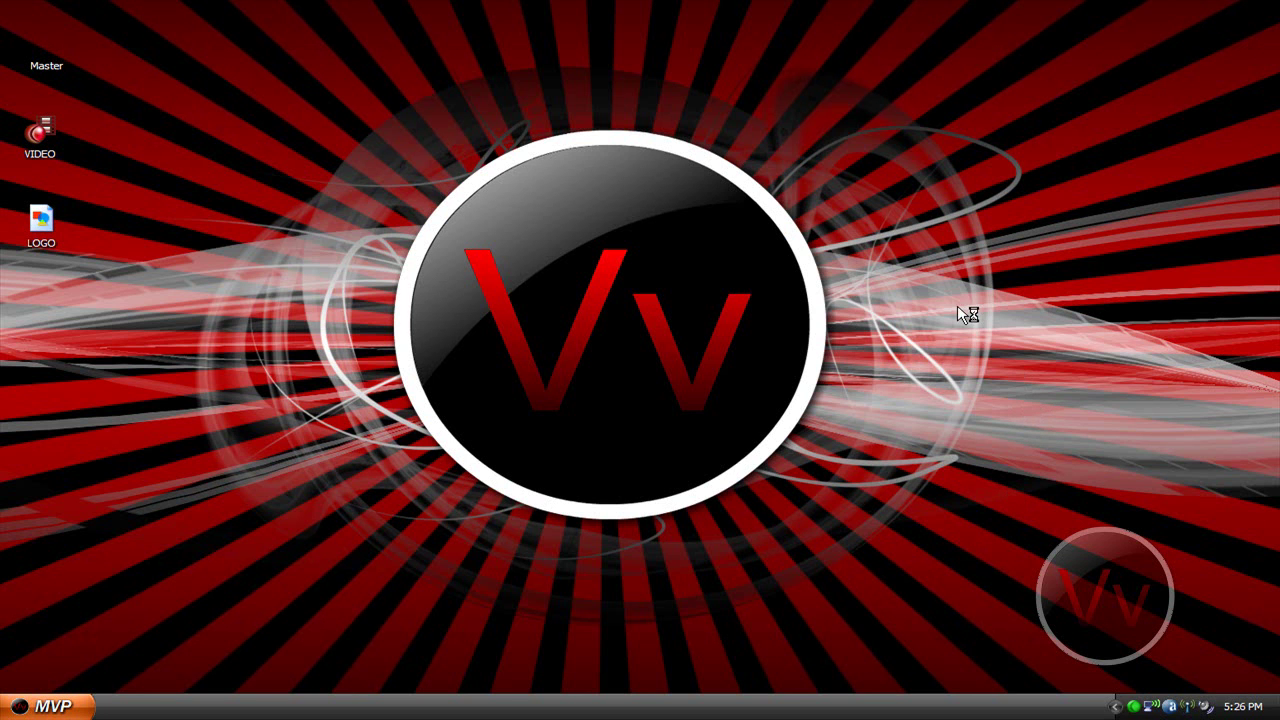
# Switch to Camtasia Studio and drag the desktop VIDEO recording into the Clip Bin as VIDEO.camrec
pyautogui.hotkey('alt', 'Tab')
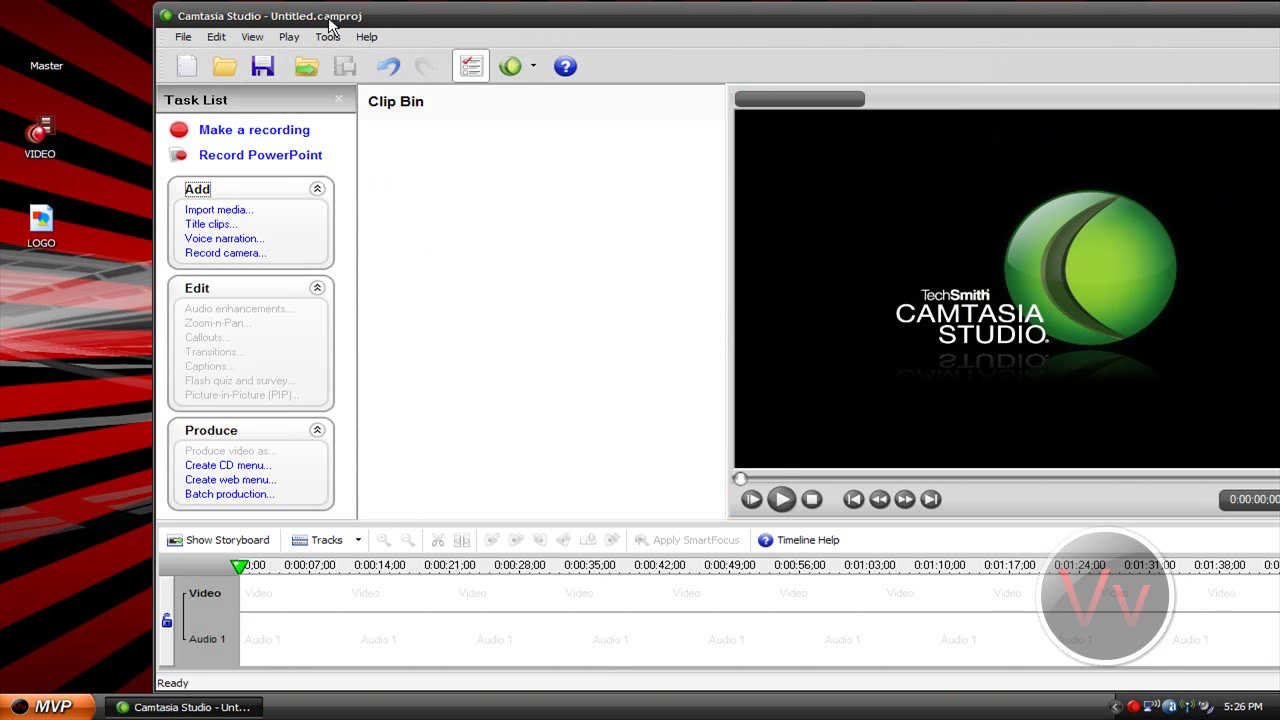
pyautogui.moveTo(330, 20); pyautogui.dragTo(292, 21)
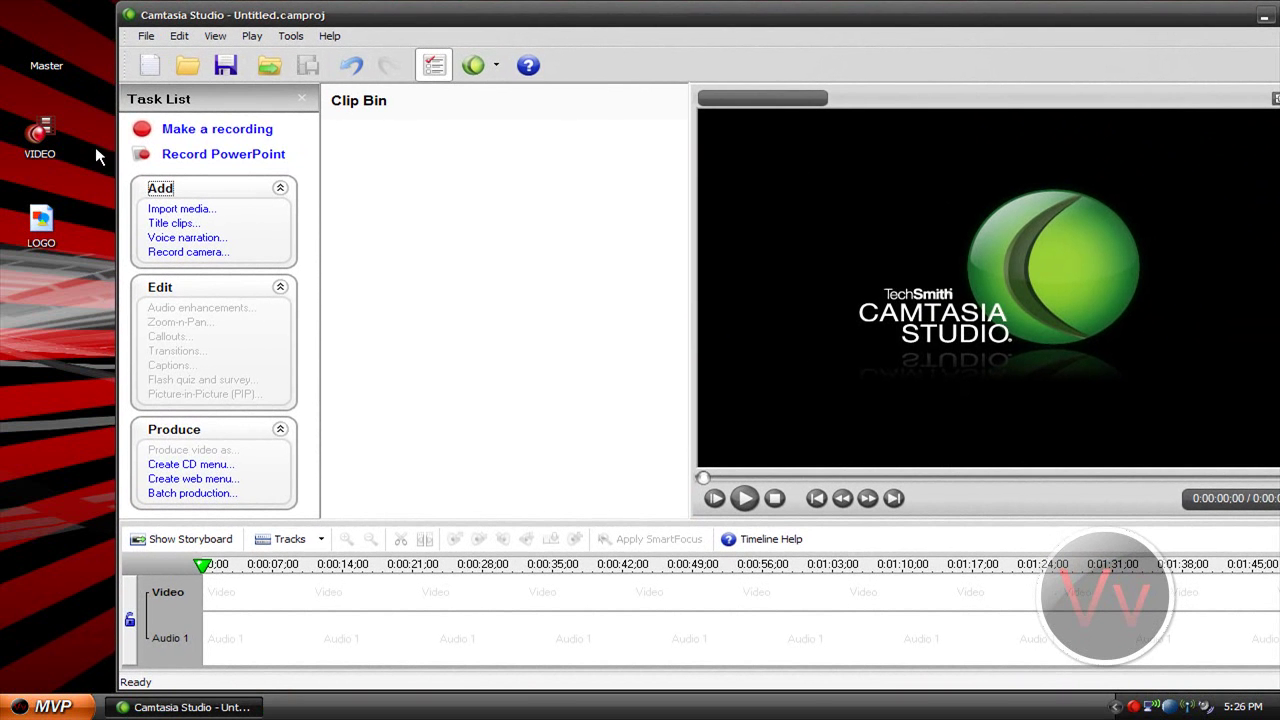
pyautogui.click(40, 135)
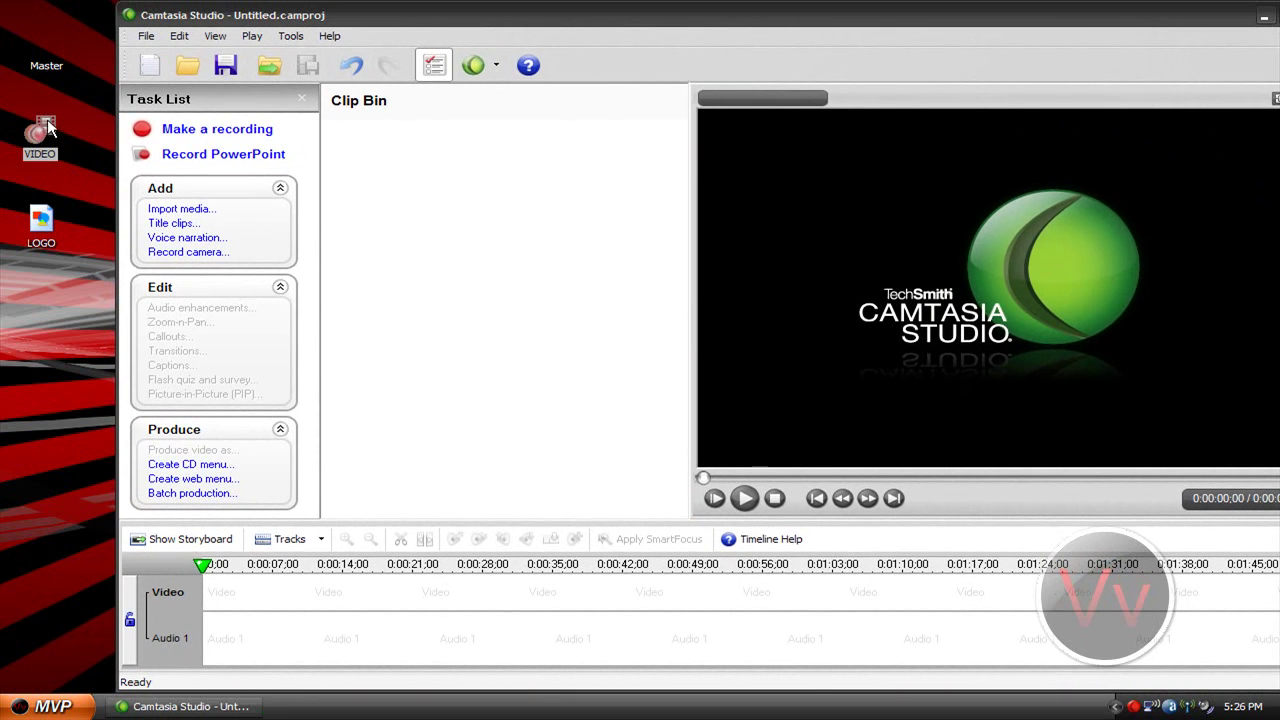
pyautogui.moveTo(45, 132); pyautogui.dragTo(449, 141)
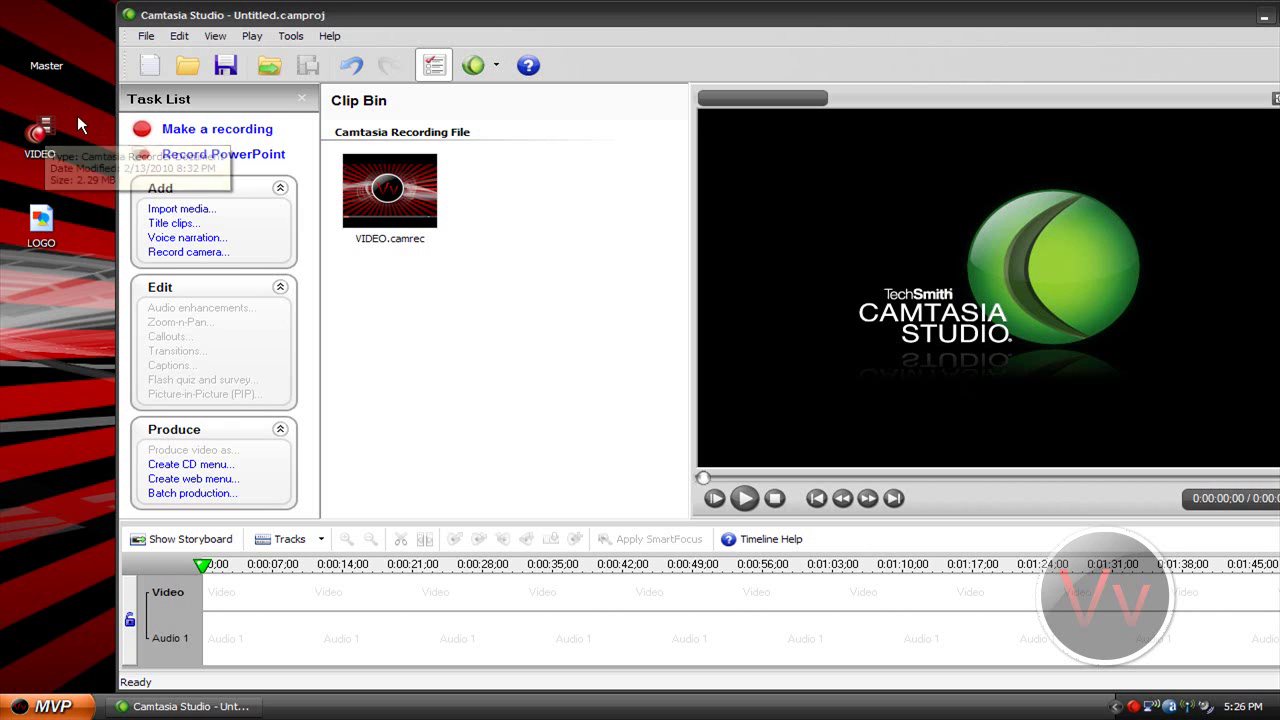
# Add VIDEO.camrec to the timeline, select the clip, and choose Produce video as..
pyautogui.rightClick(432, 187)
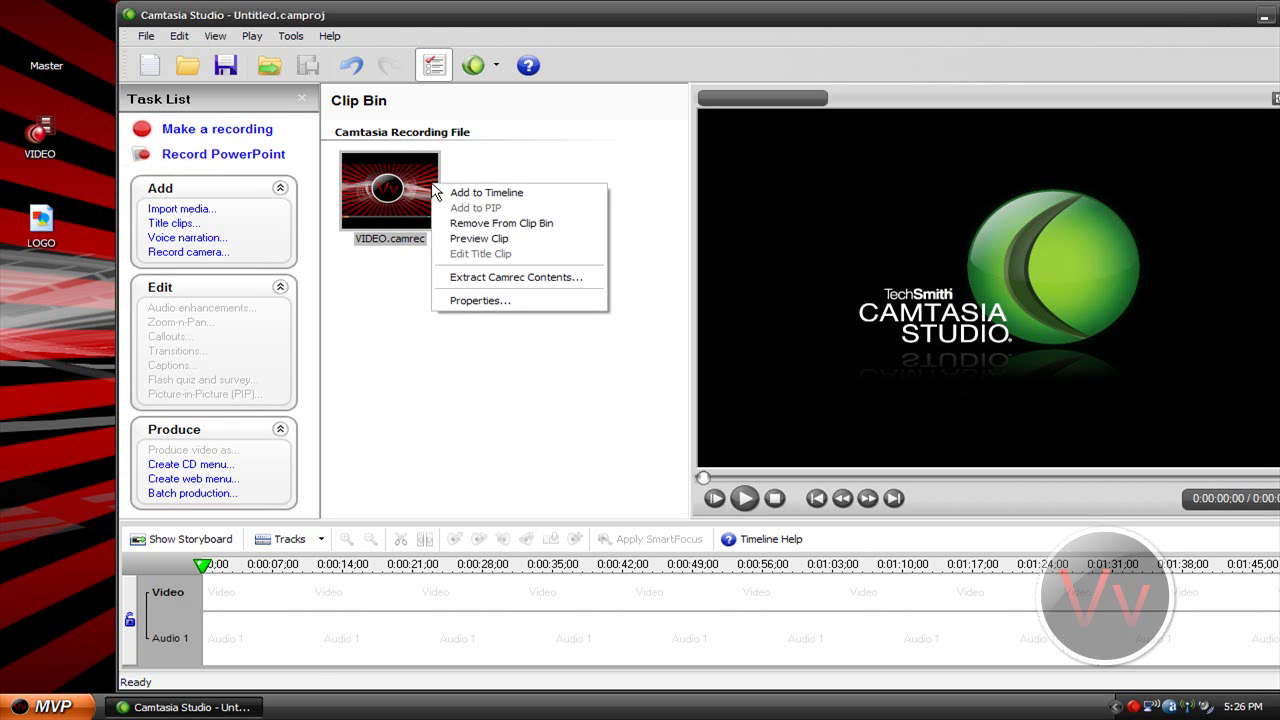
pyautogui.click(480, 195)
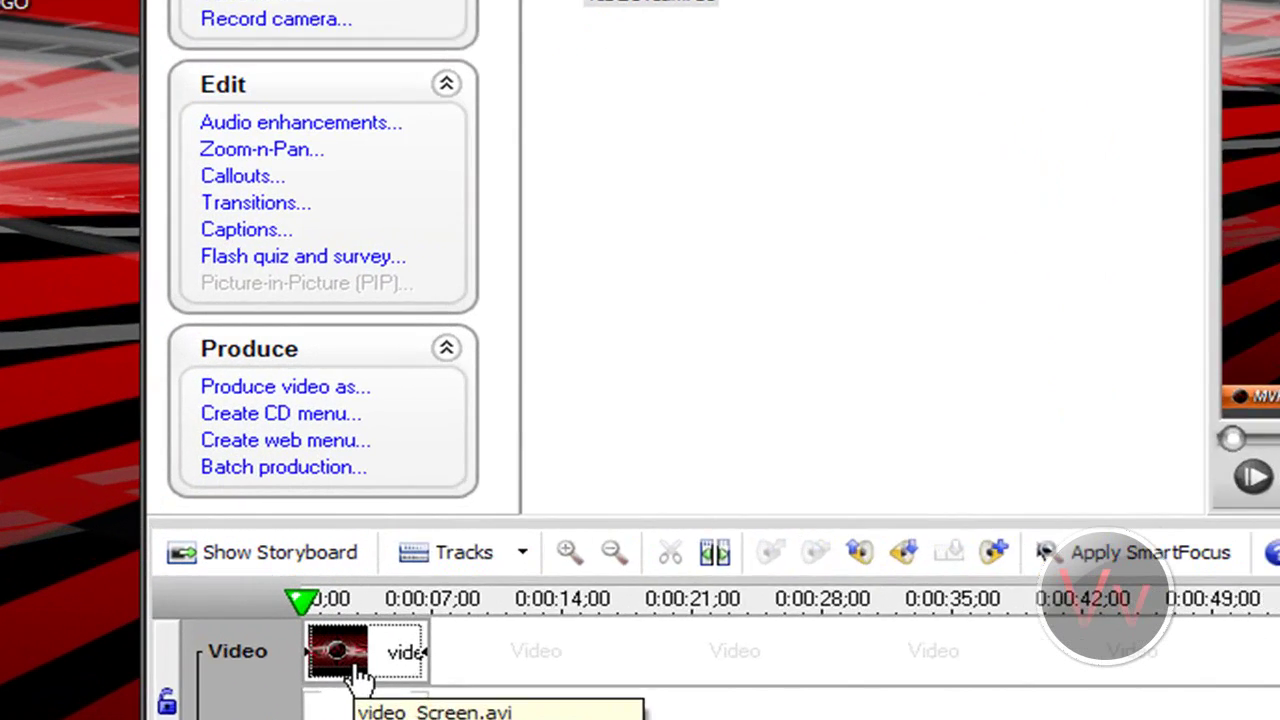
pyautogui.click(352, 668)
pyautogui.click(322, 372)
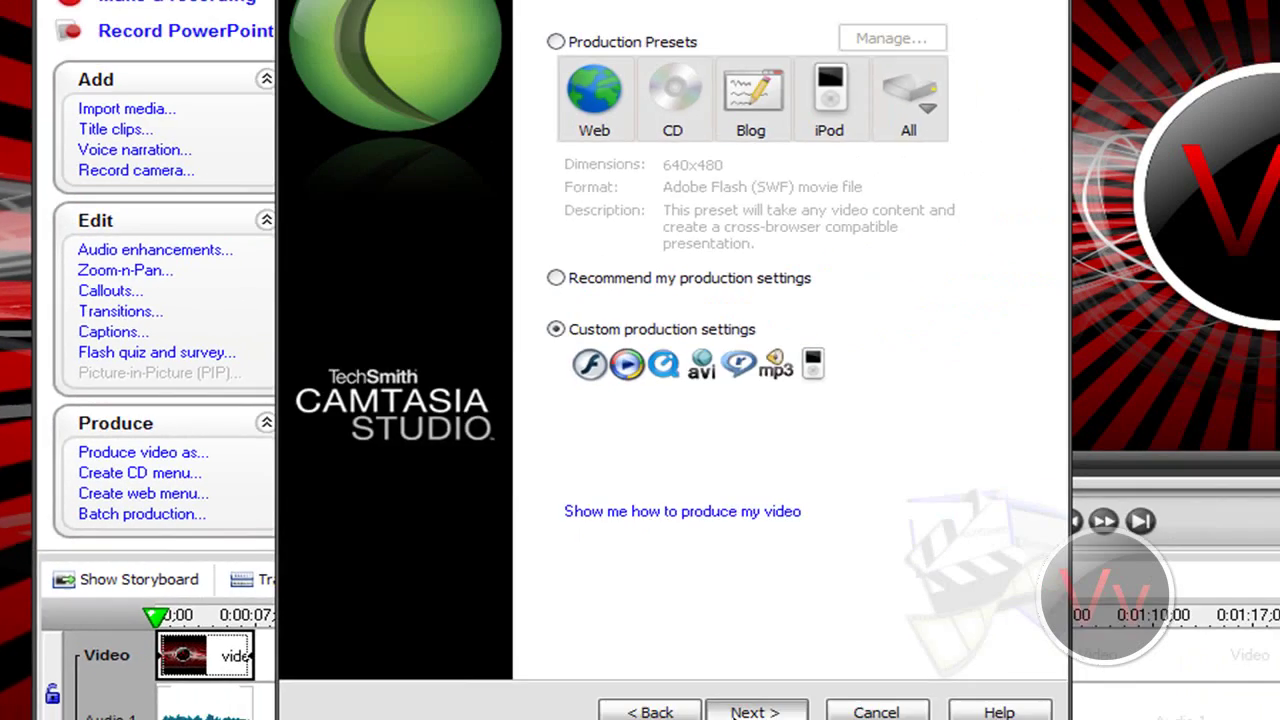
# Keep WMV output, accept the encoding options, and set a custom size of 1280x720
pyautogui.click(566, 696)
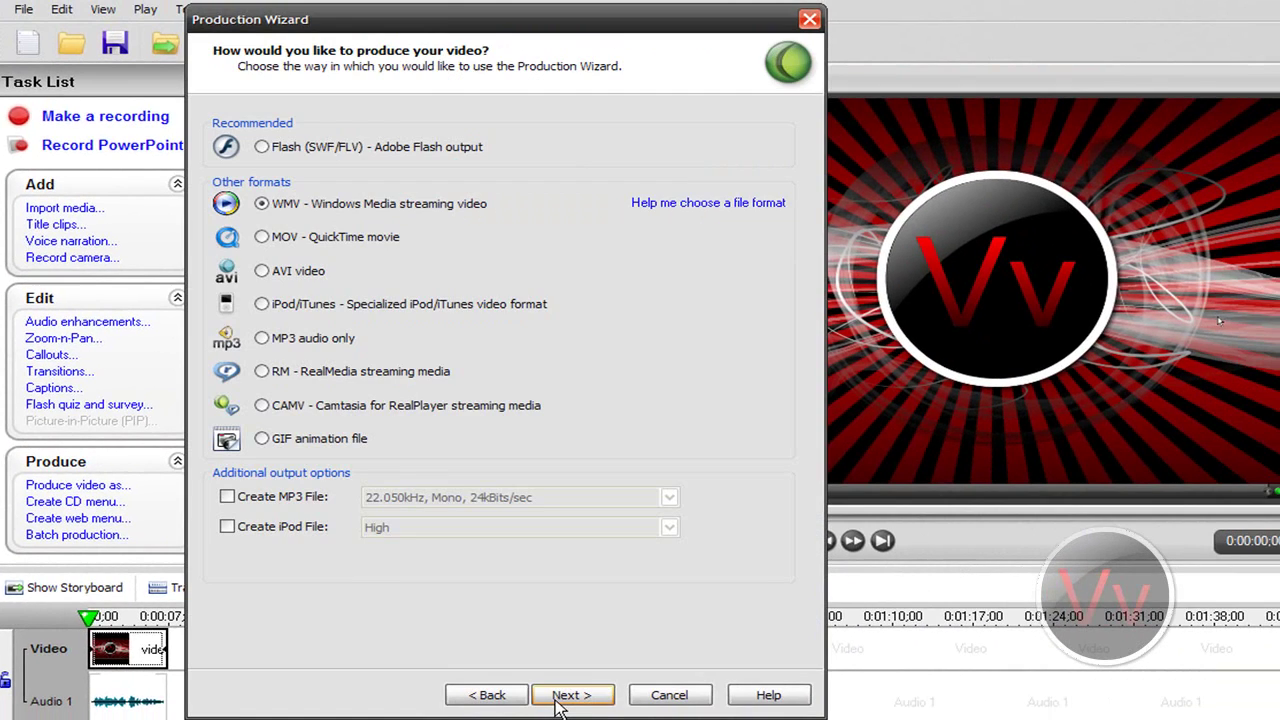
pyautogui.click(560, 695)
pyautogui.click(578, 698)
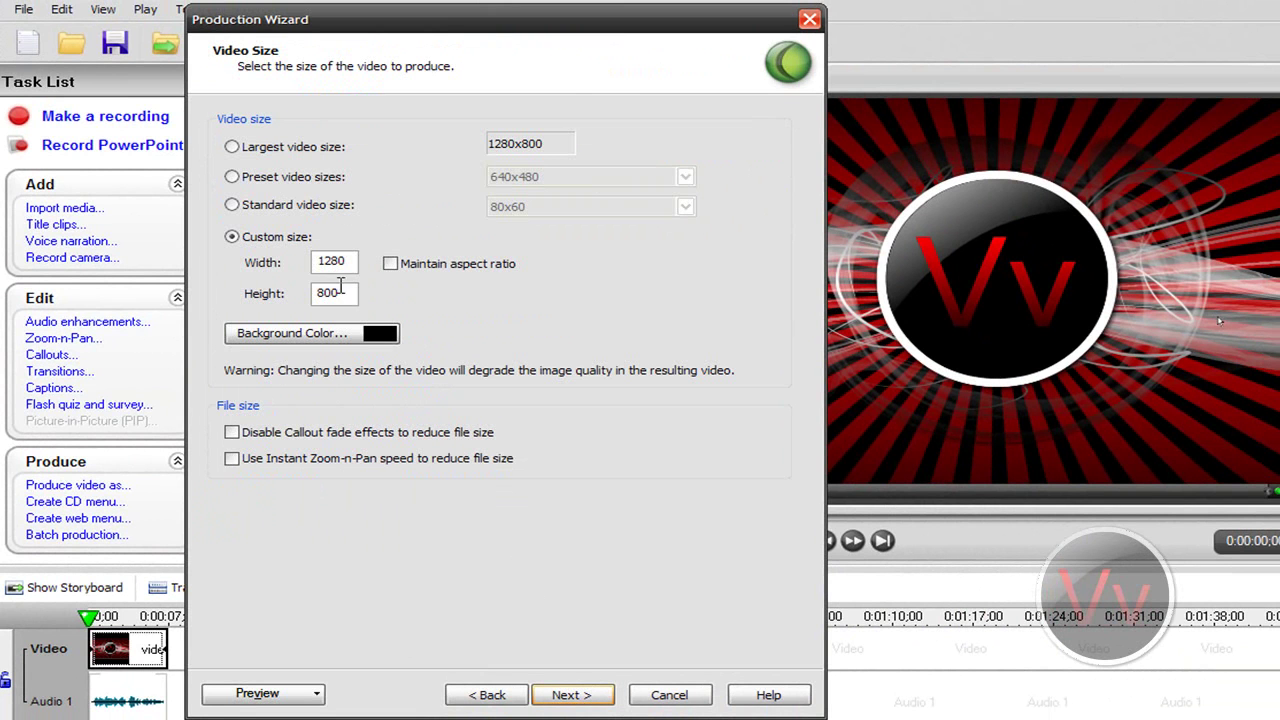
pyautogui.moveTo(343, 292); pyautogui.dragTo(216, 300)
pyautogui.write('720')
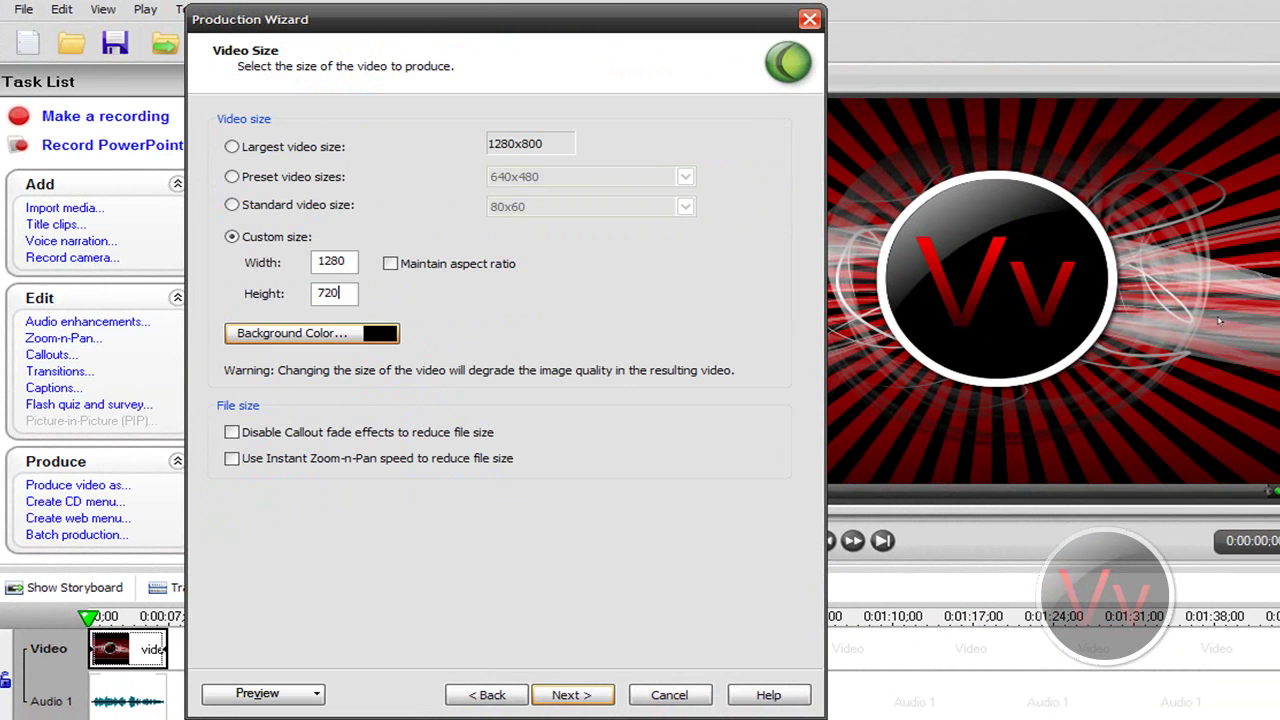
pyautogui.click(566, 694)
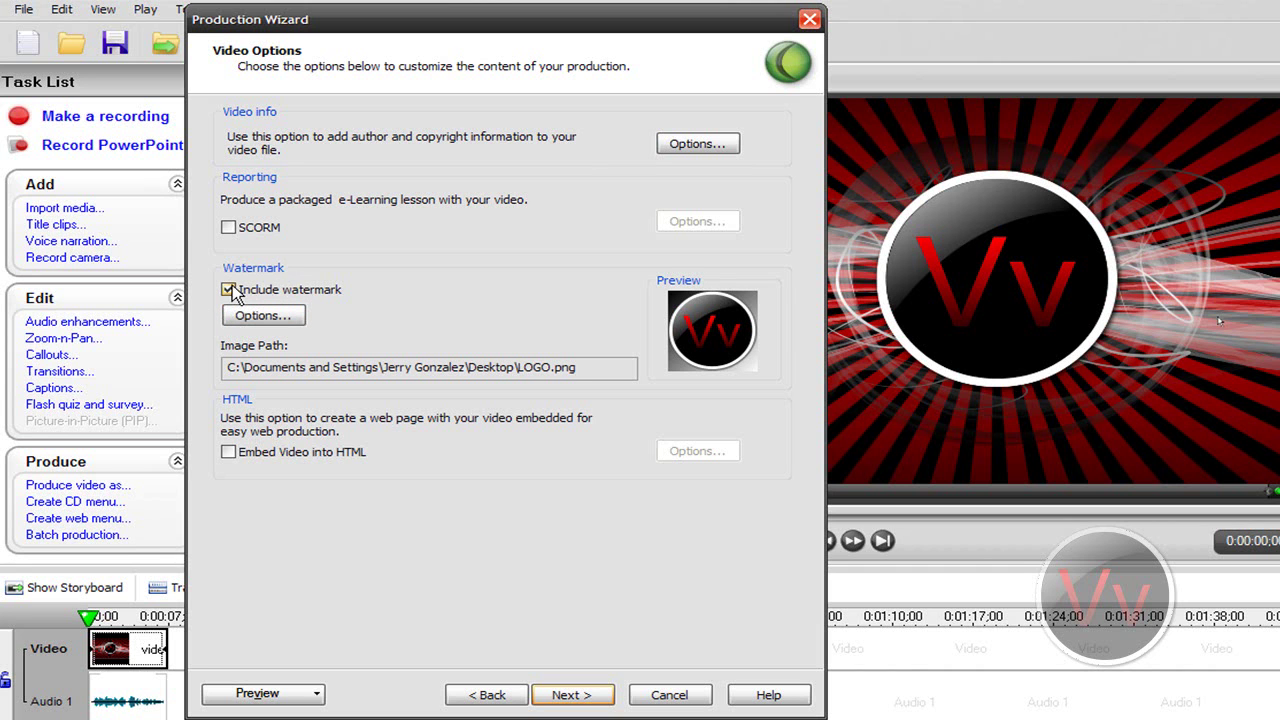
# Choose LOGO.png from the desktop as the watermark image and place its preview beside the settings
pyautogui.click(263, 315)
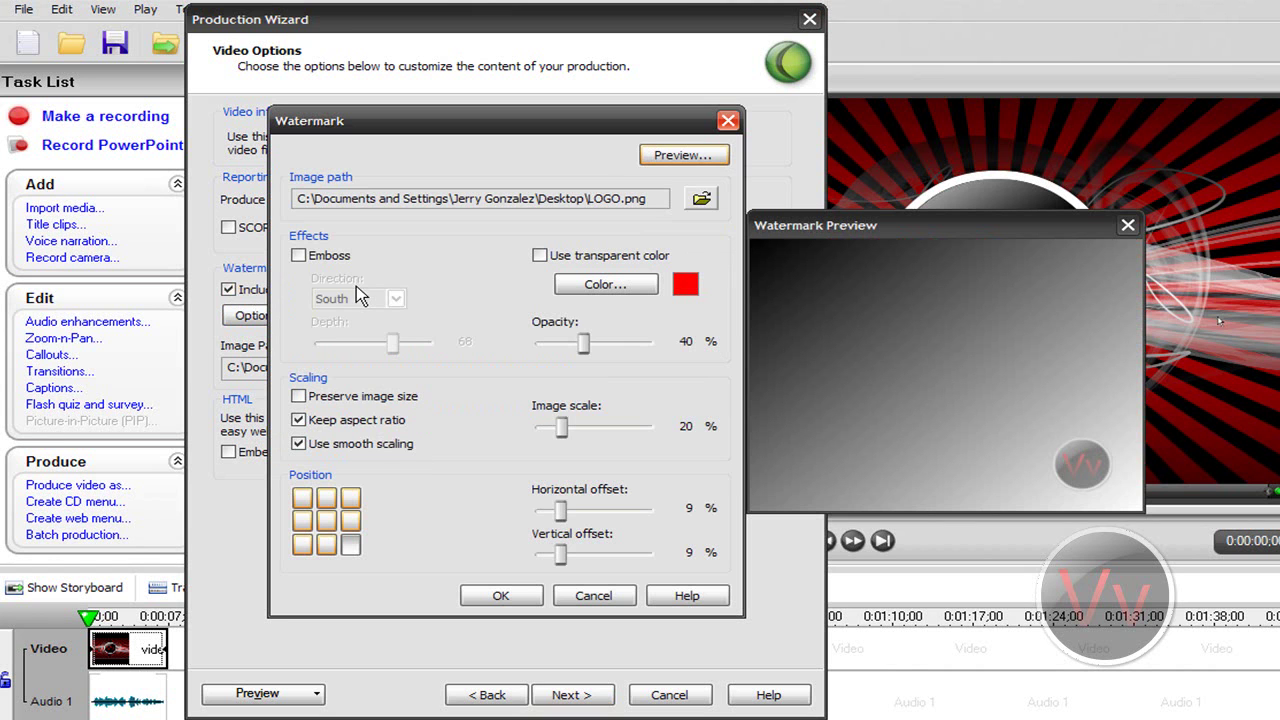
pyautogui.click(1127, 228)
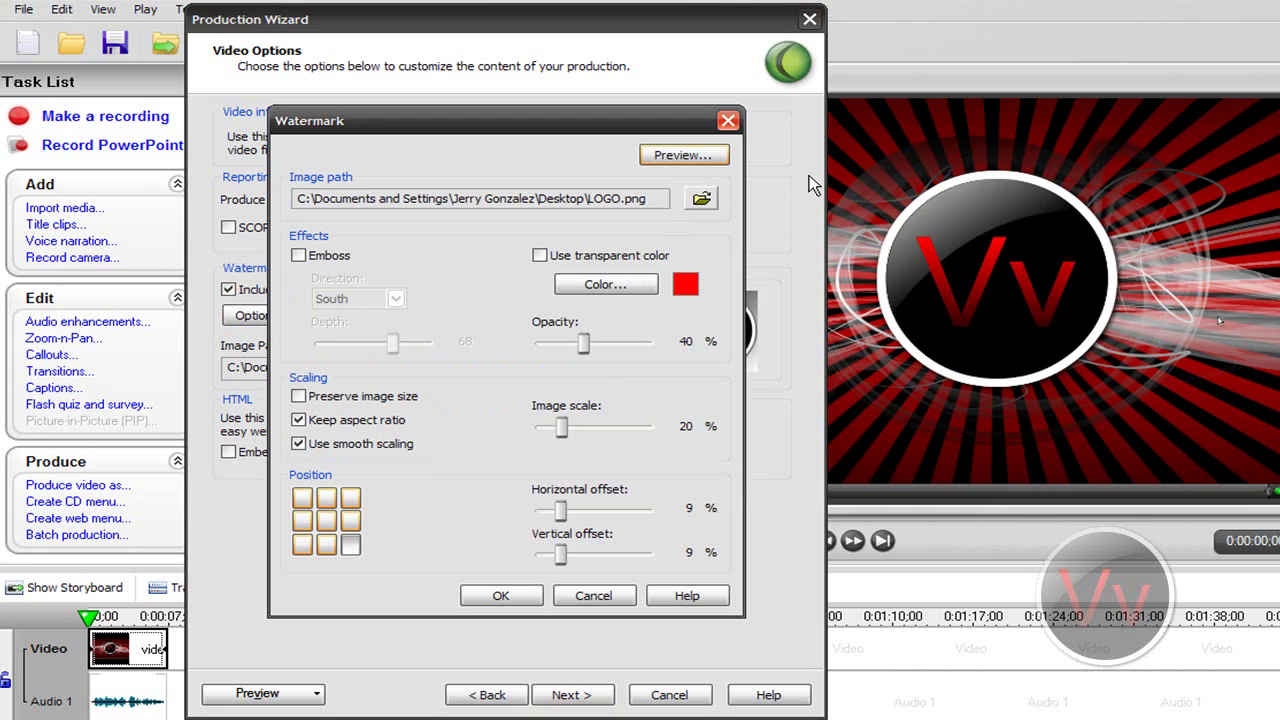
pyautogui.click(663, 155)
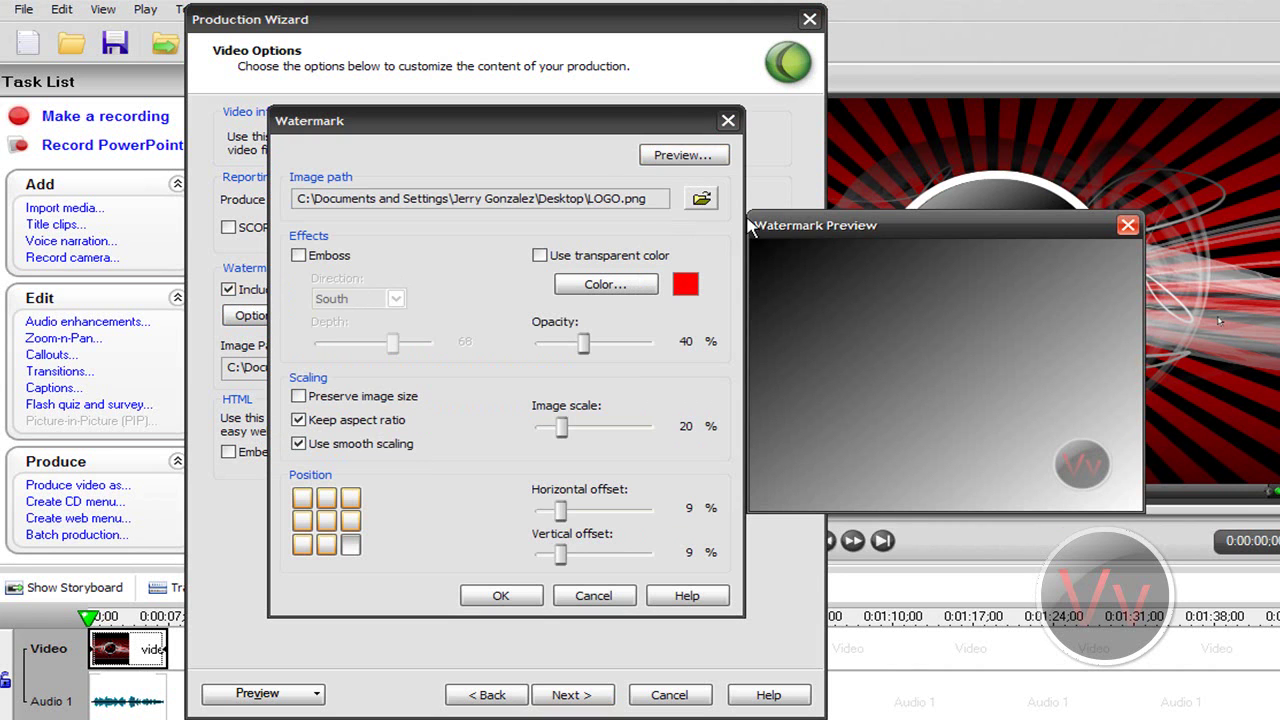
pyautogui.click(701, 198)
pyautogui.click(343, 300)
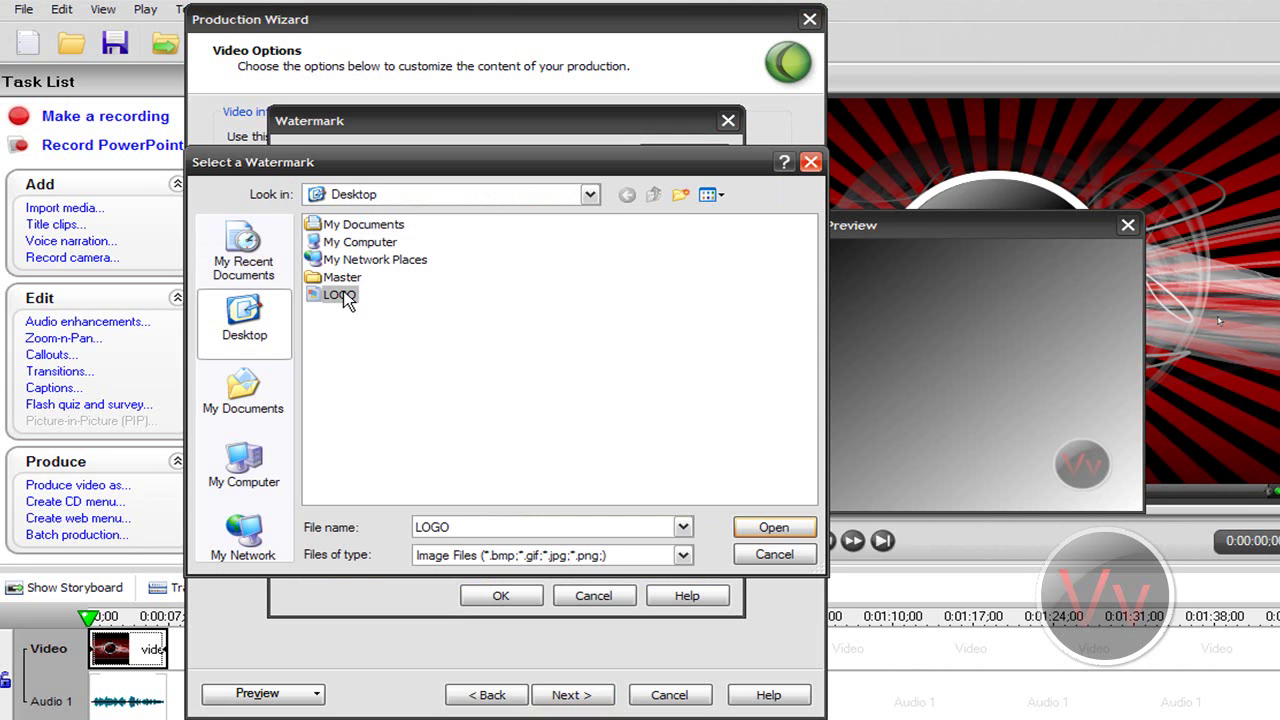
pyautogui.doubleClick(333, 300)
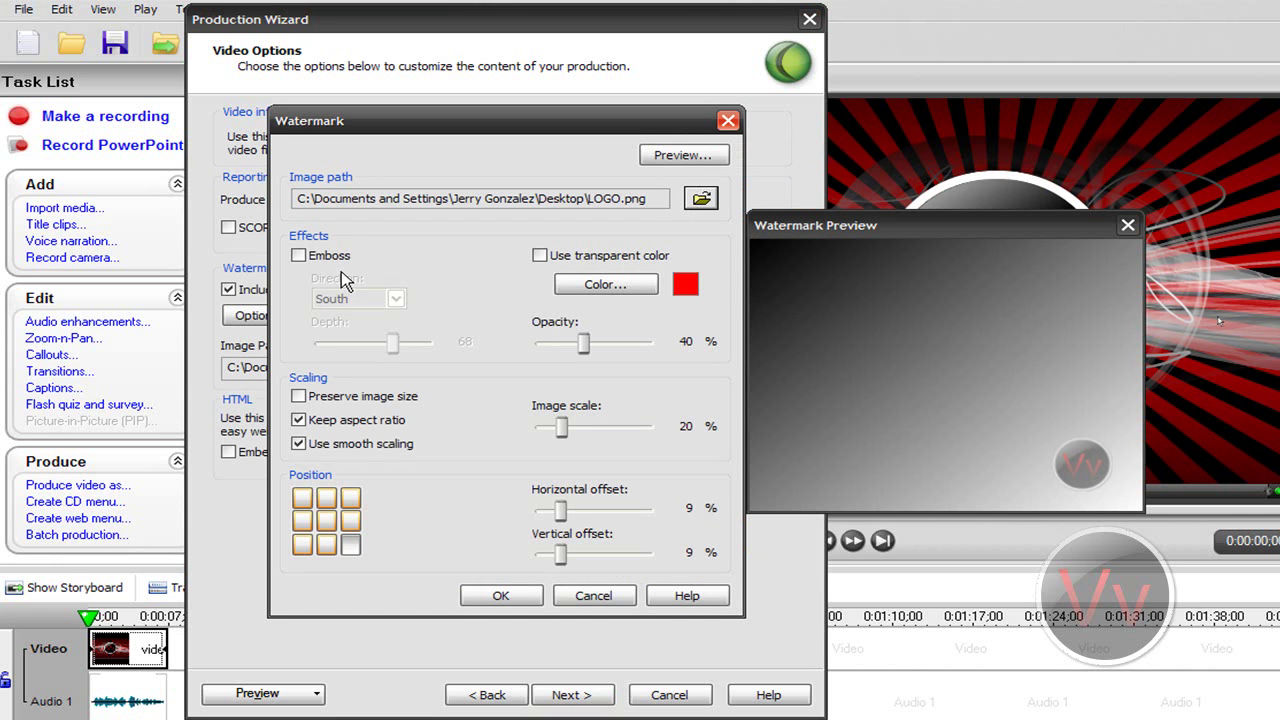
pyautogui.moveTo(887, 229); pyautogui.dragTo(145, 226)
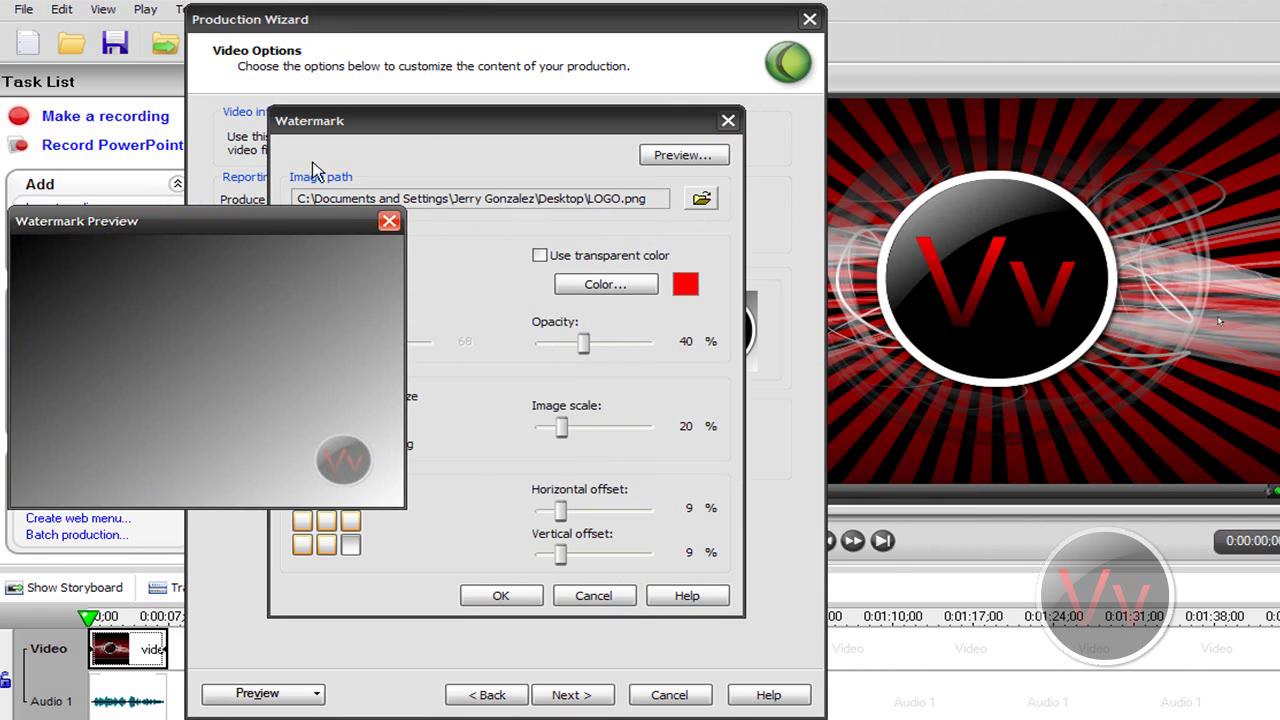
pyautogui.moveTo(405, 132); pyautogui.dragTo(470, 76)
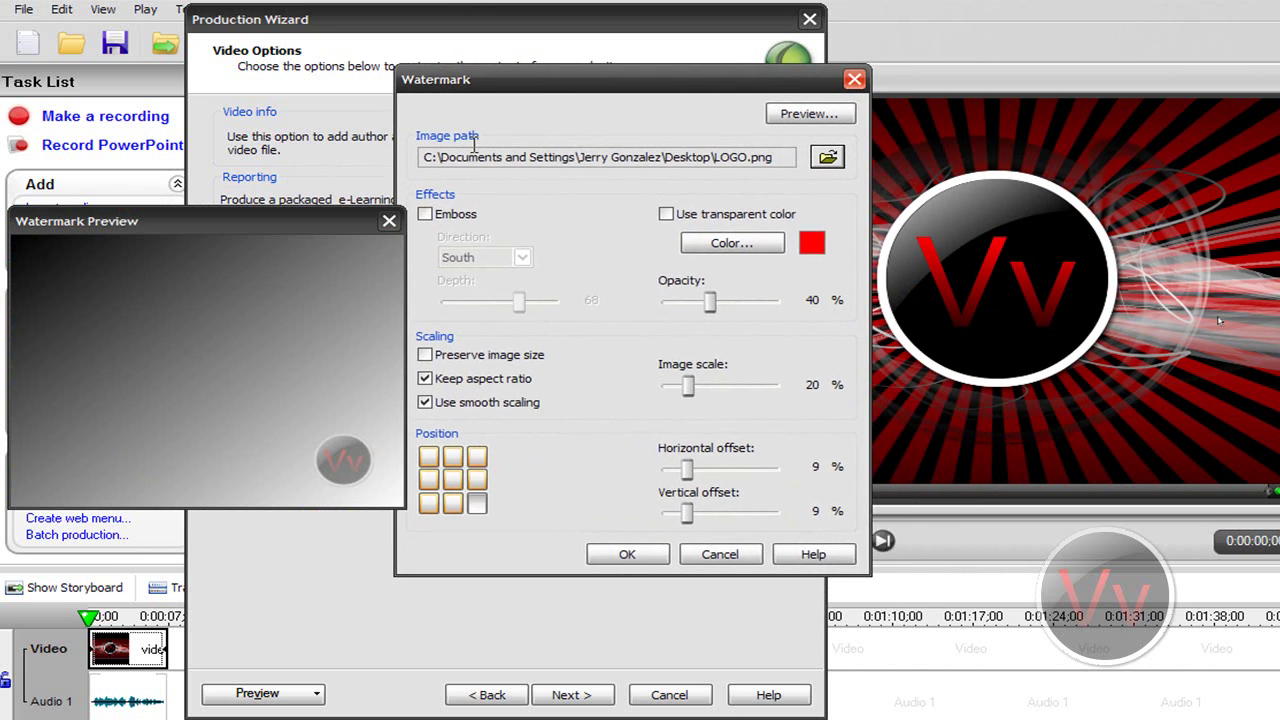
# Try the emboss effect with North-East direction and varied depths, then turn emboss off
pyautogui.click(427, 214)
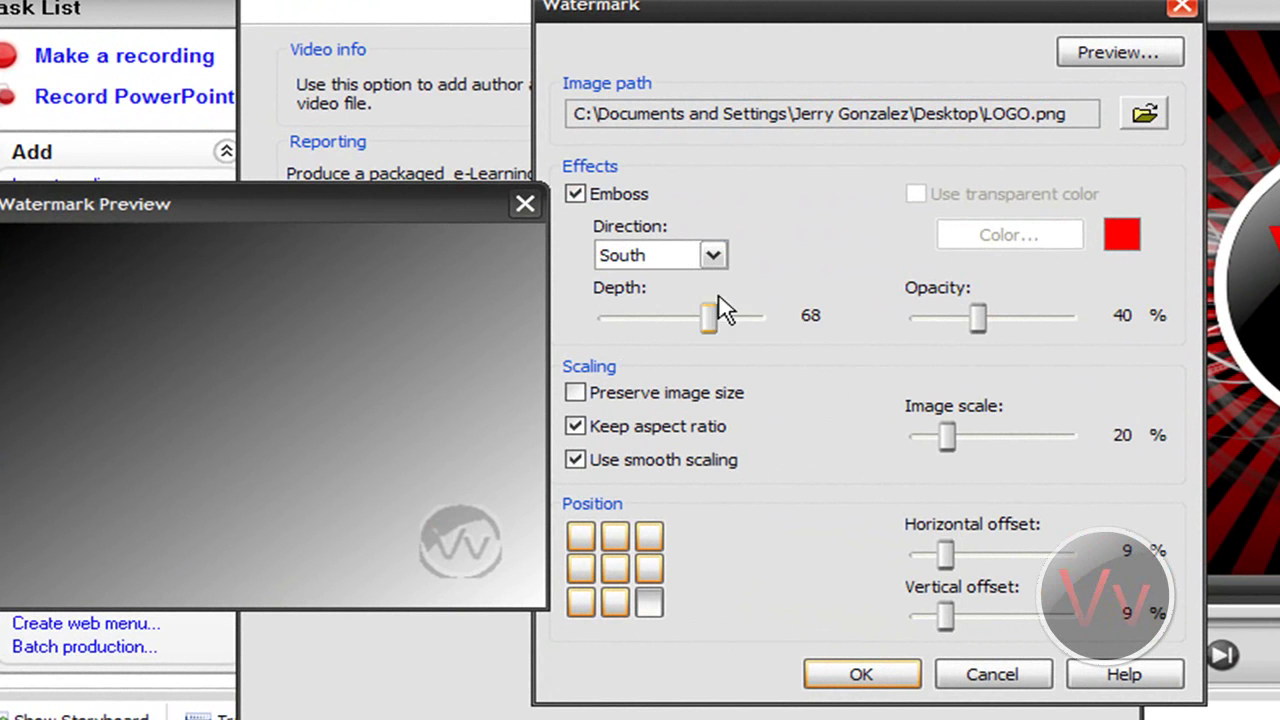
pyautogui.moveTo(708, 317); pyautogui.dragTo(760, 322)
pyautogui.click(713, 255)
pyautogui.click(690, 297)
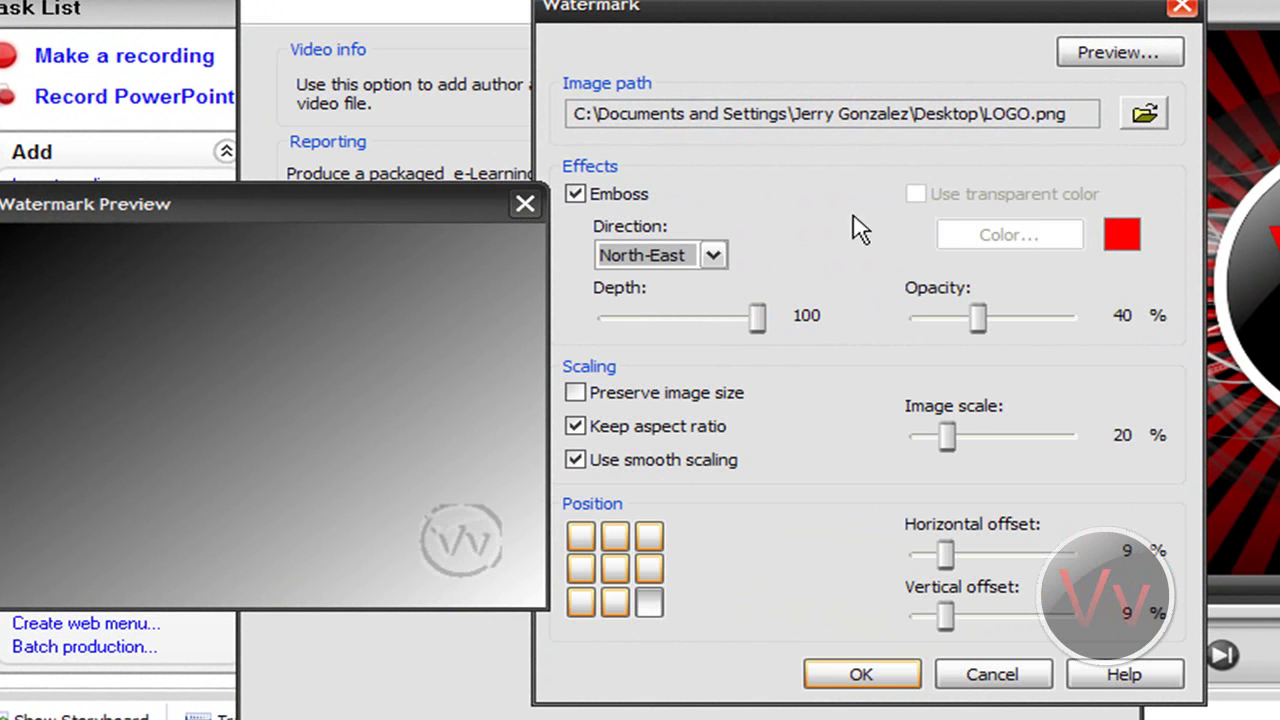
pyautogui.click(575, 196)
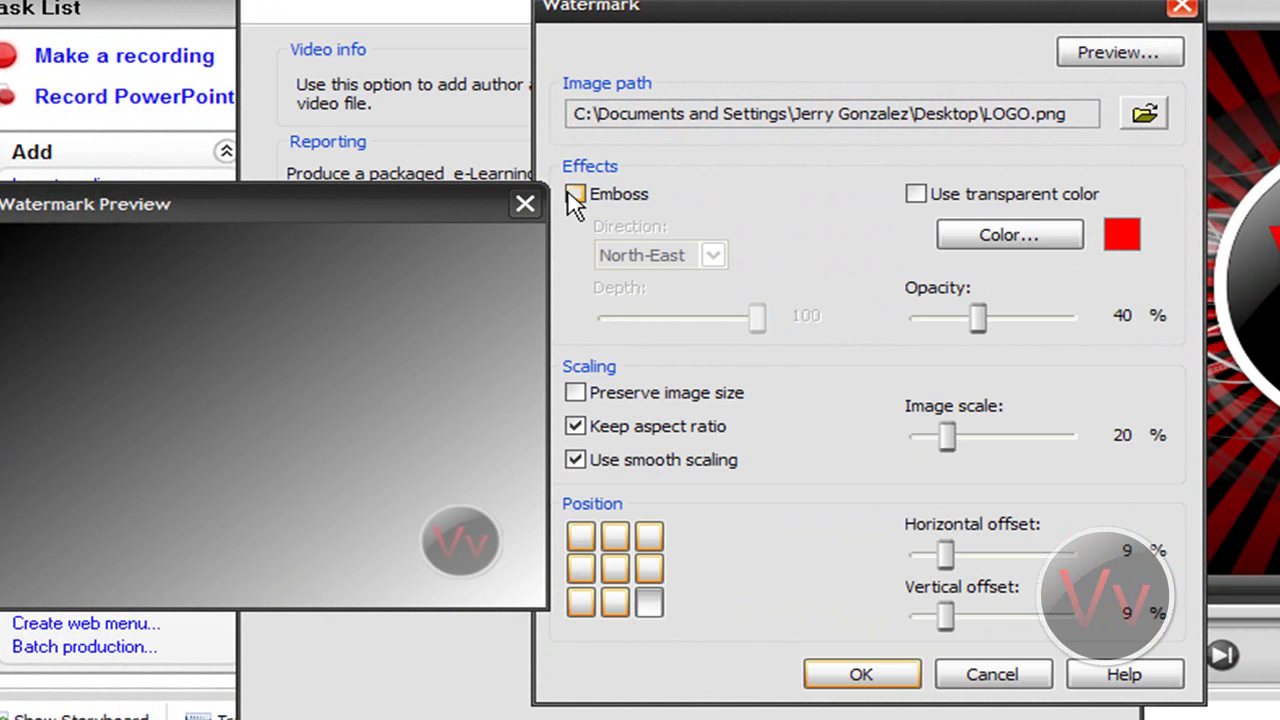
# Leave the transparent colour option off and set the logo opacity to 40%
pyautogui.click(916, 196)
pyautogui.click(916, 196)
pyautogui.moveTo(980, 320); pyautogui.dragTo(1131, 334)
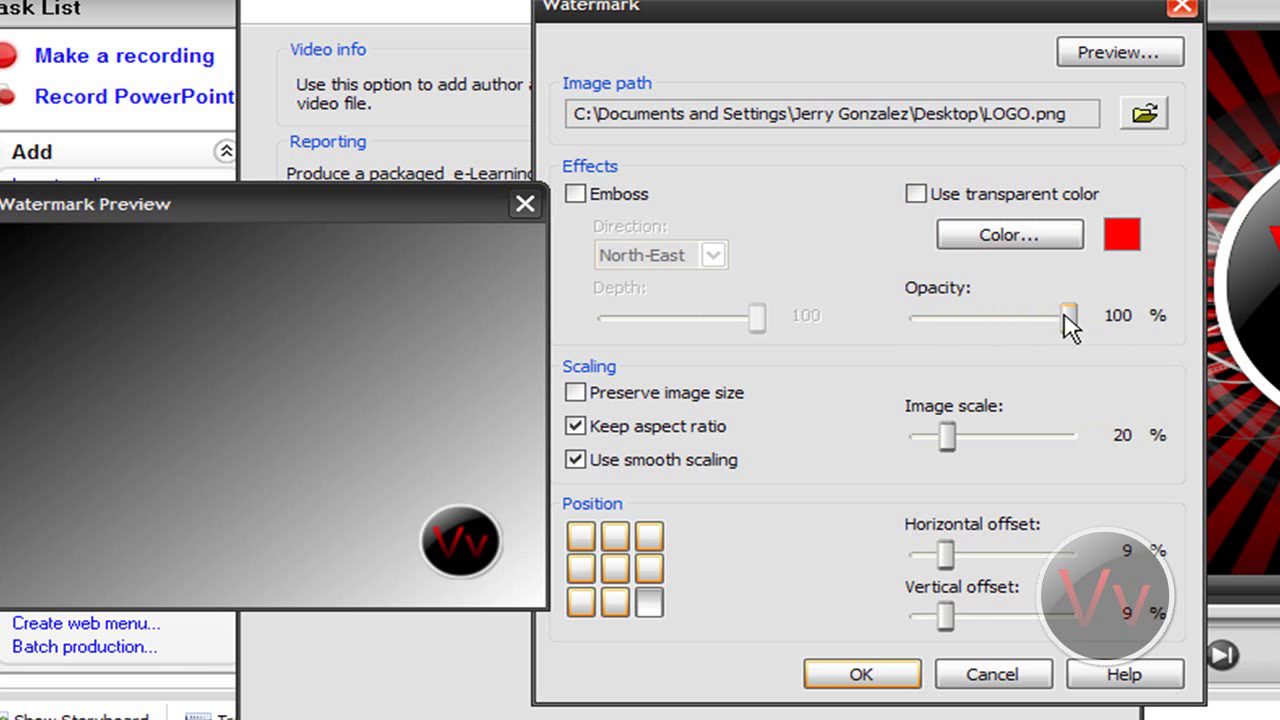
pyautogui.moveTo(1070, 330); pyautogui.dragTo(979, 326)
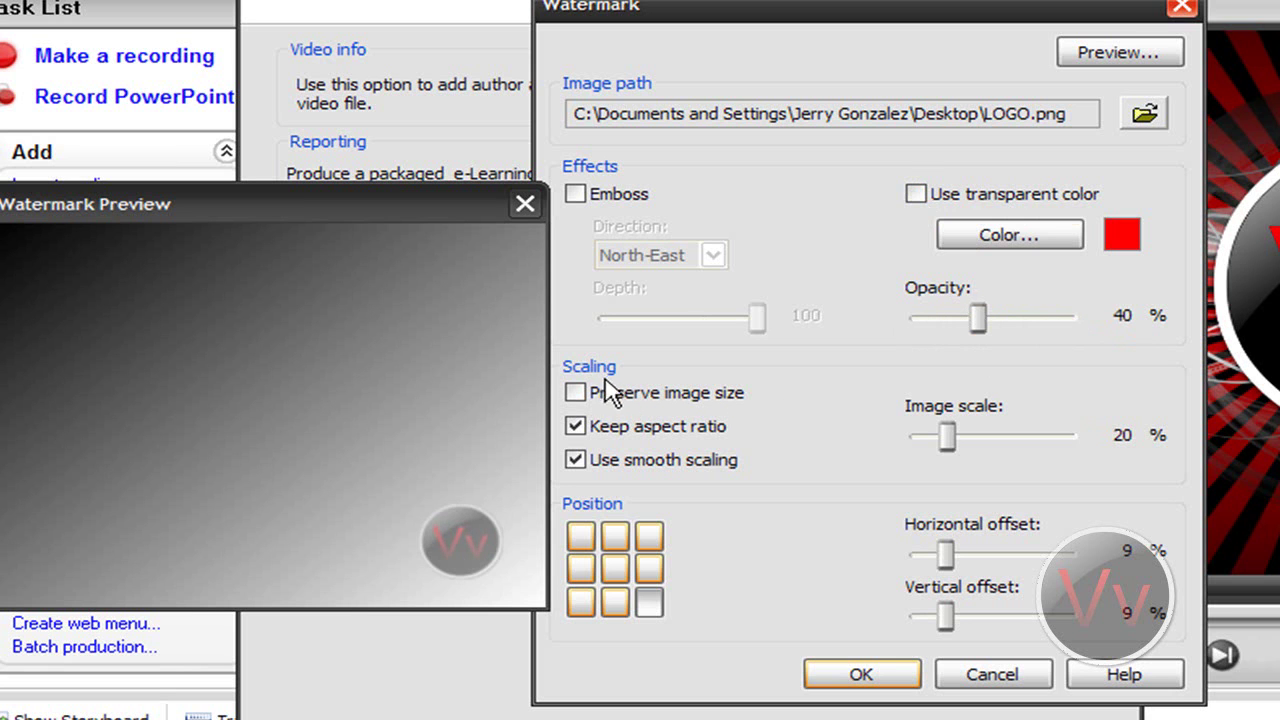
# Test size, aspect-ratio and smooth-scaling options, keeping the logo at 20% with proportions and smoothing on
pyautogui.click(575, 393)
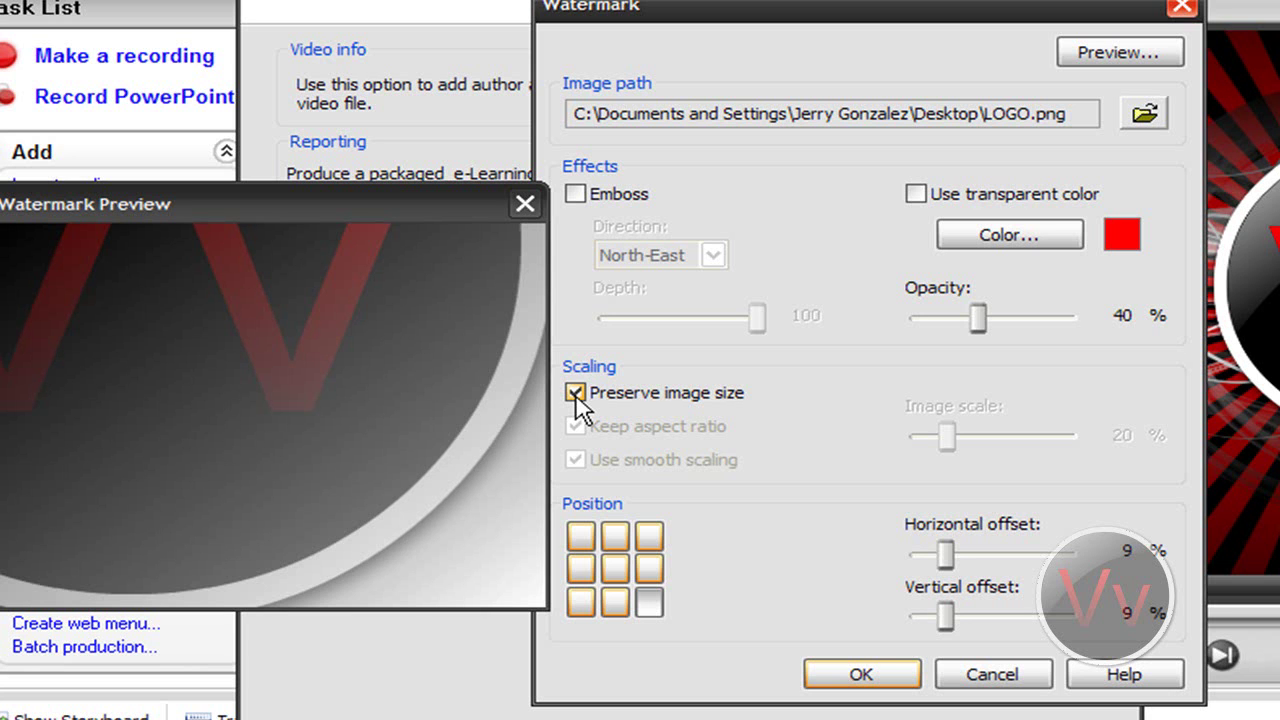
pyautogui.click(575, 393)
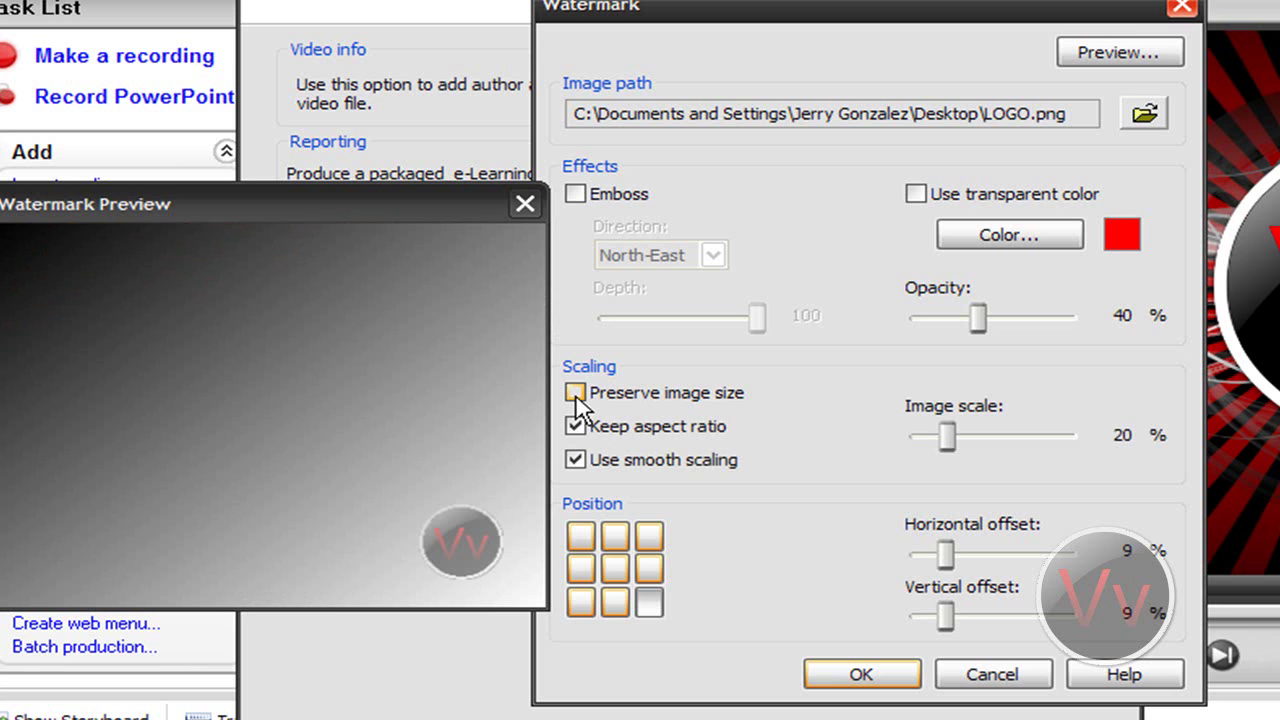
pyautogui.moveTo(940, 436)
pyautogui.mouseDown()
pyautogui.moveTo(996, 436)
pyautogui.moveTo(941, 436)
pyautogui.mouseUp()
pyautogui.click(634, 438)
pyautogui.click(633, 437)
pyautogui.click(632, 438)
pyautogui.click(623, 437)
pyautogui.click(578, 462)
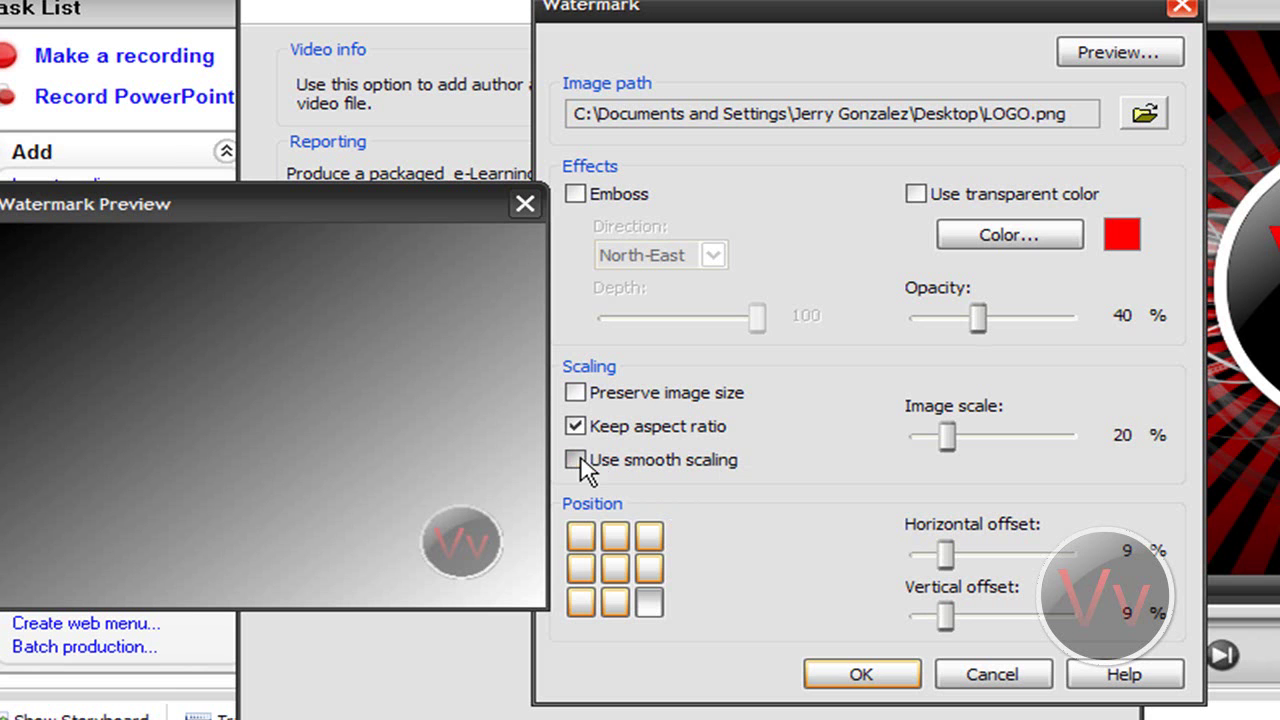
pyautogui.click(580, 463)
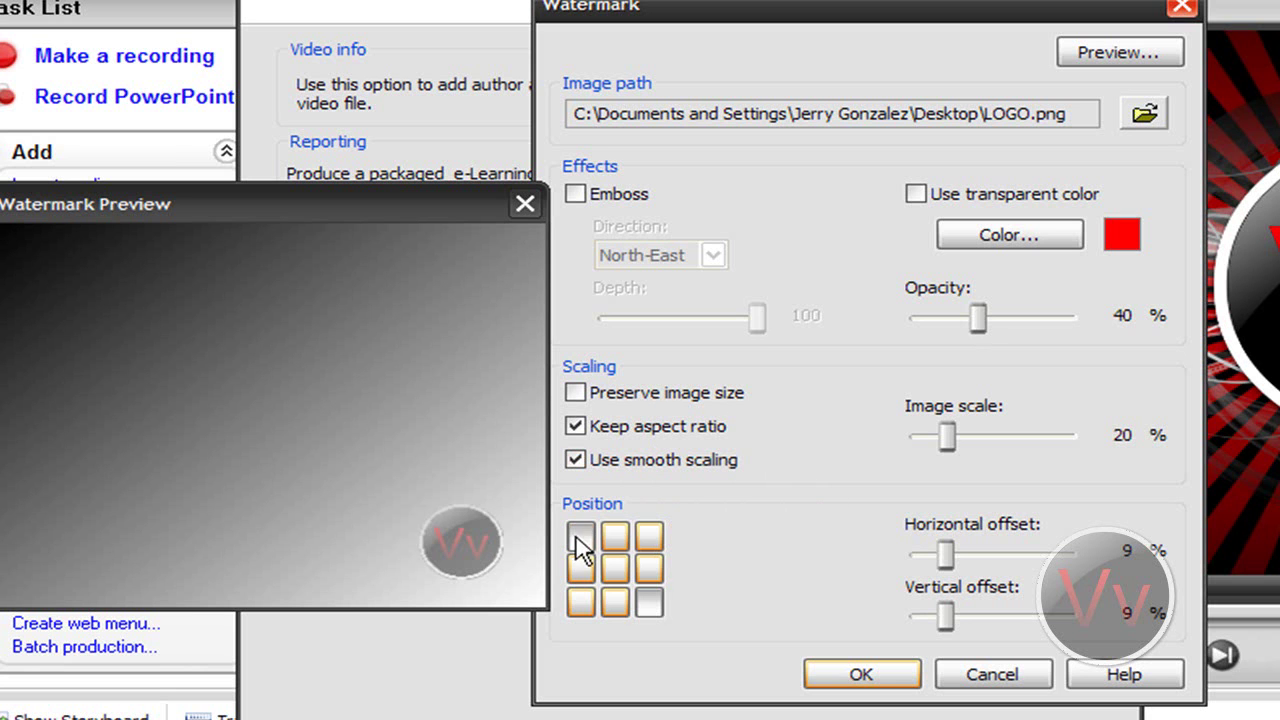
# Try each watermark position, settle on bottom-right, and leave both edge offsets at 9%
pyautogui.click(581, 537)
pyautogui.click(615, 537)
pyautogui.click(648, 537)
pyautogui.click(648, 568)
pyautogui.click(615, 568)
pyautogui.click(581, 568)
pyautogui.click(581, 601)
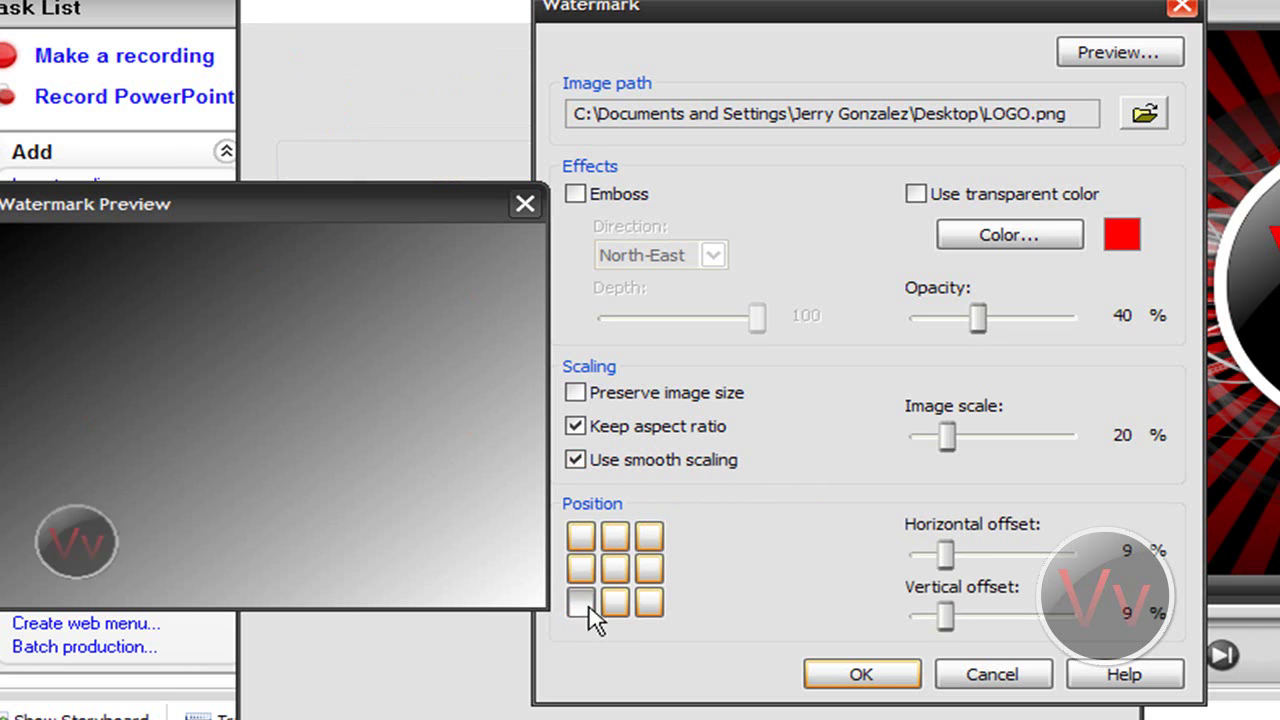
pyautogui.click(615, 601)
pyautogui.click(648, 603)
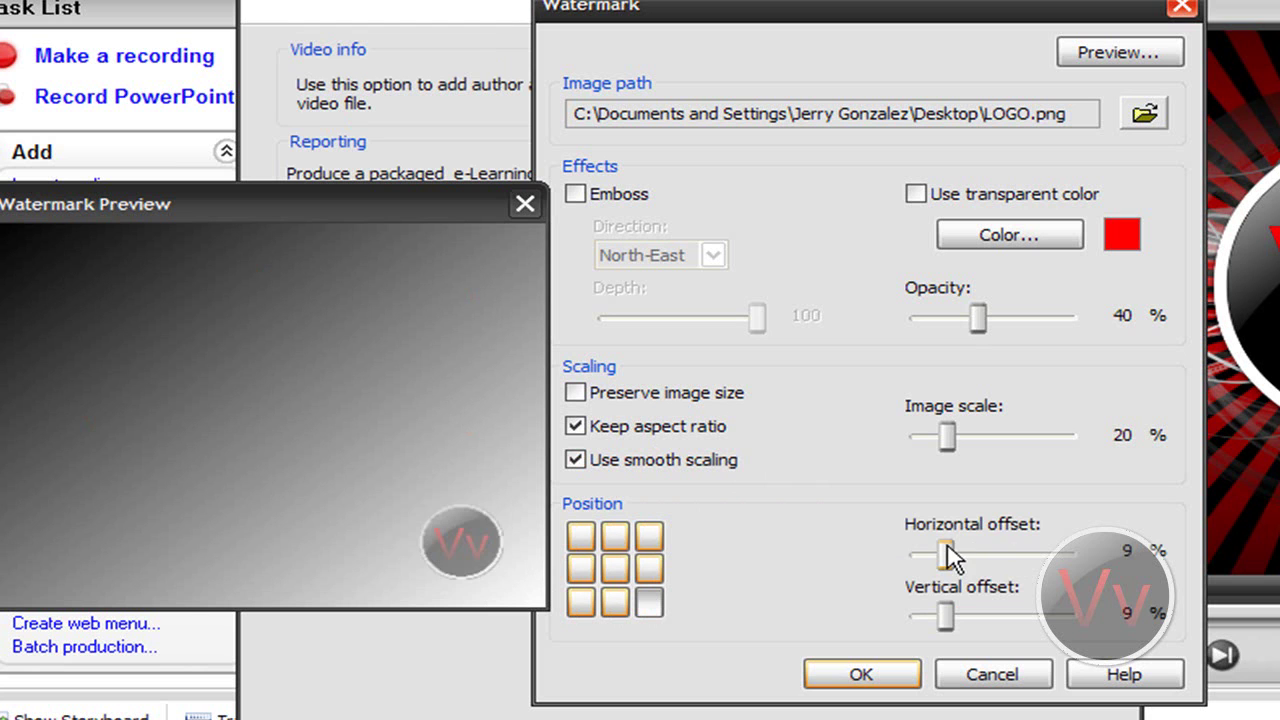
pyautogui.moveTo(948, 557)
pyautogui.mouseDown()
pyautogui.moveTo(1014, 557)
pyautogui.moveTo(946, 559)
pyautogui.mouseUp()
pyautogui.moveTo(945, 615)
pyautogui.mouseDown()
pyautogui.moveTo(1017, 634)
pyautogui.moveTo(950, 630)
pyautogui.mouseUp()
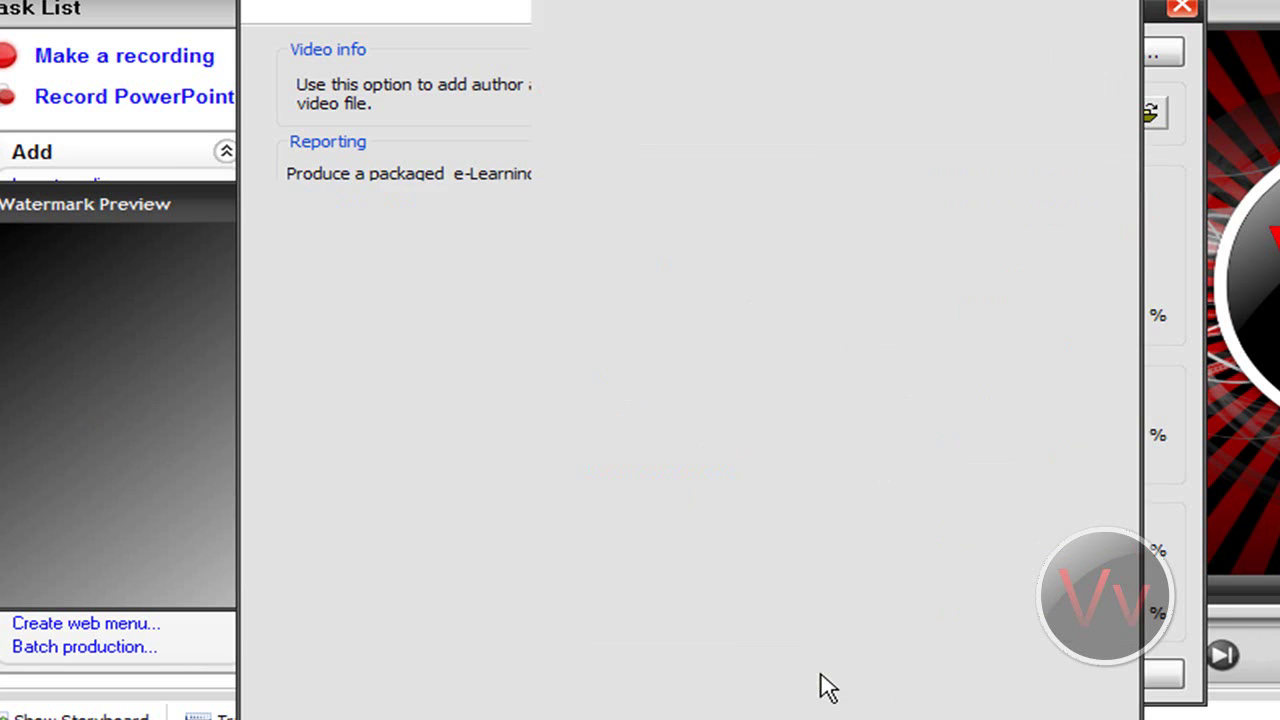
# Accept the watermark and video options, then start producing with production name VIDEO
pyautogui.click(828, 682)
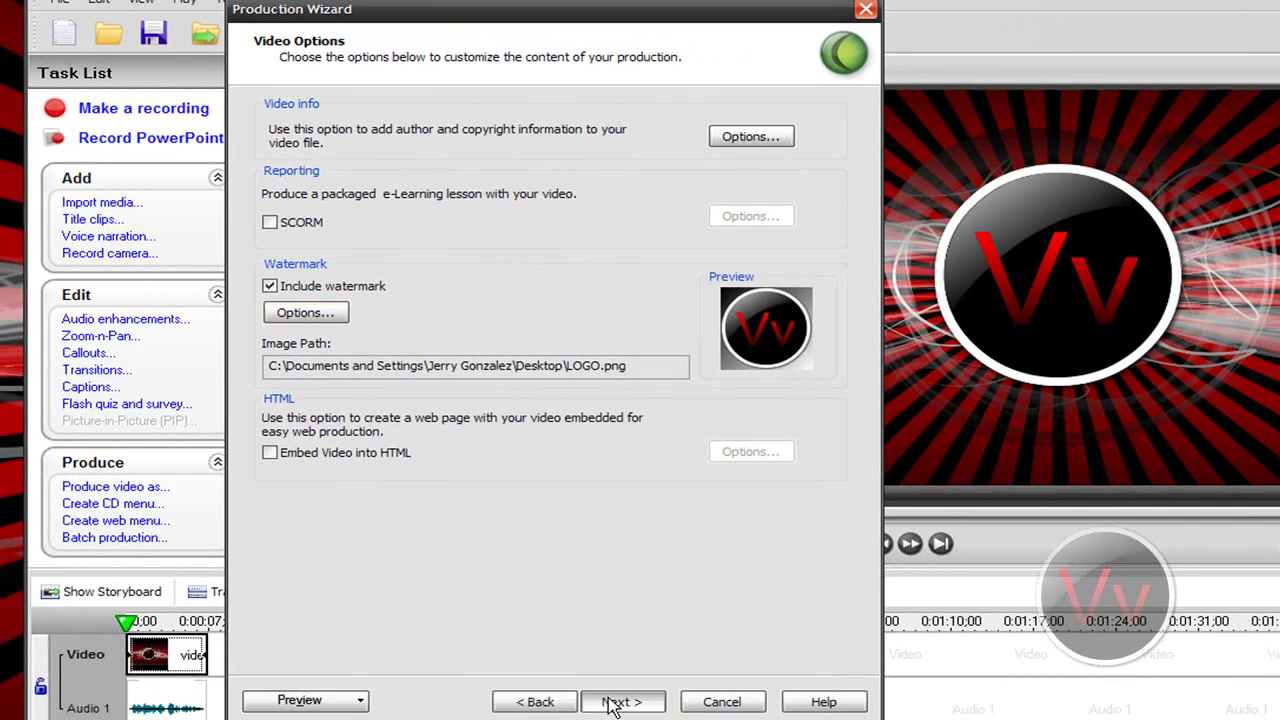
pyautogui.click(608, 692)
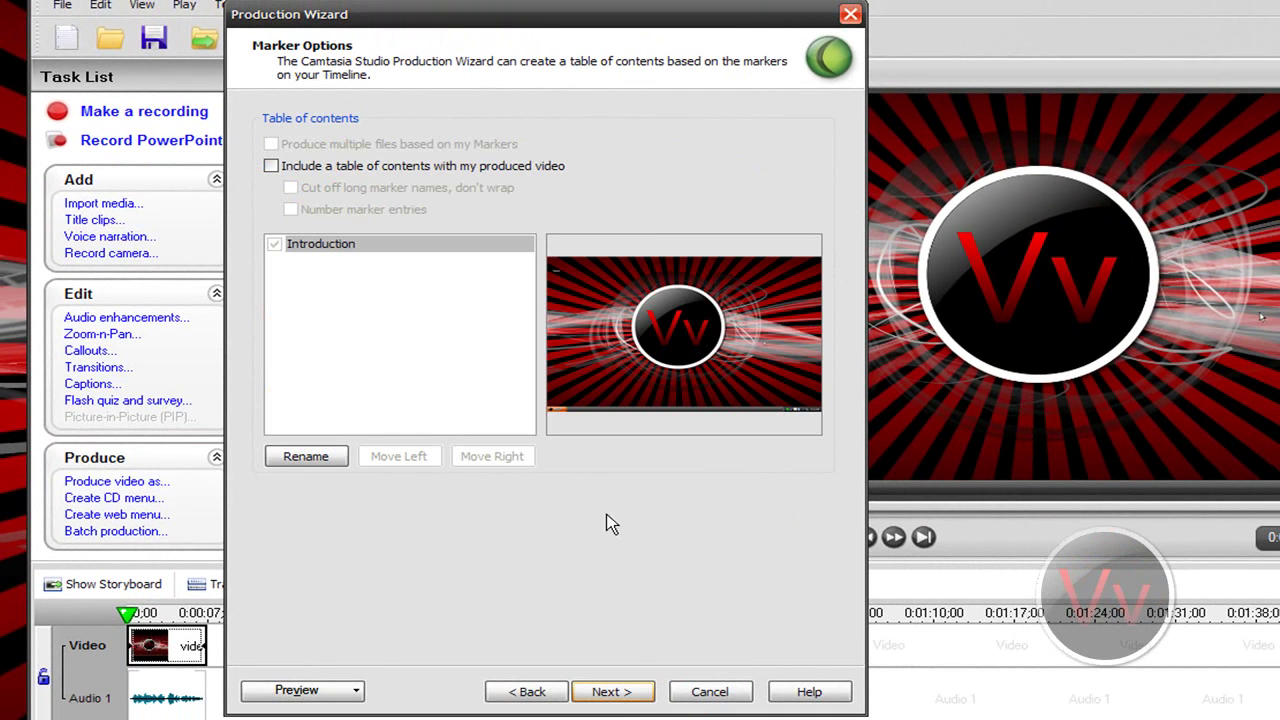
pyautogui.click(614, 690)
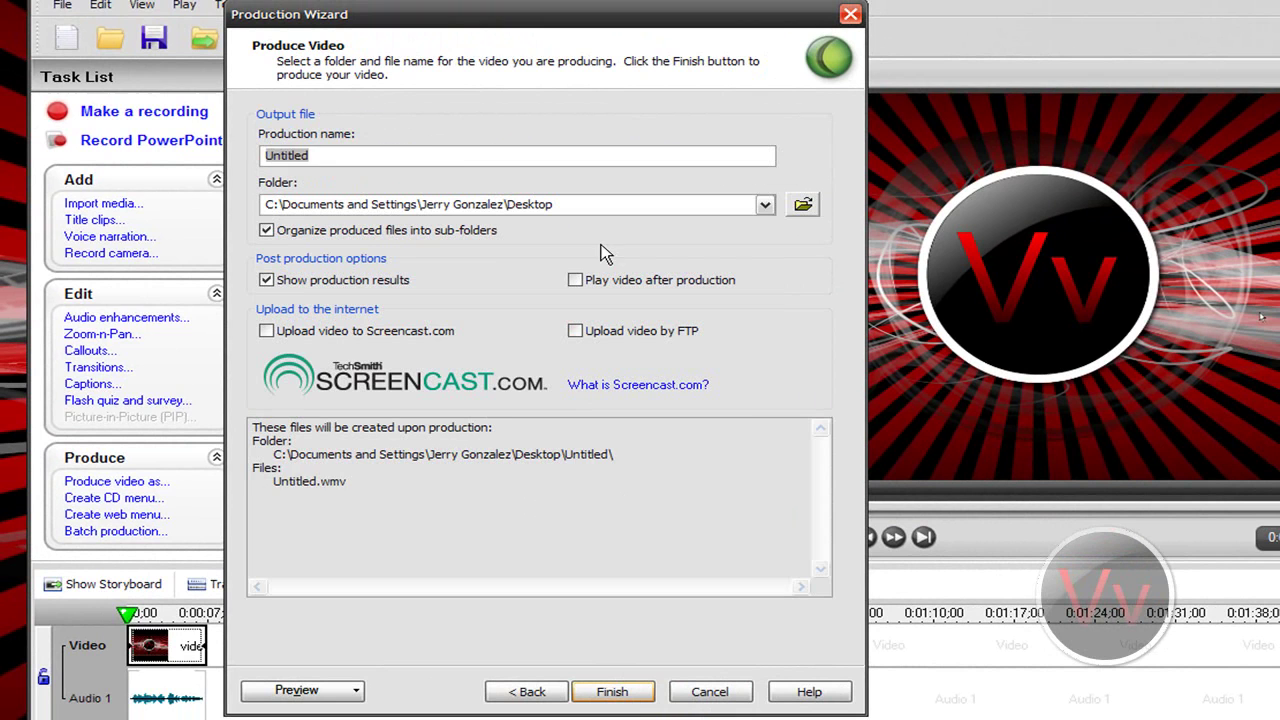
pyautogui.write('VIDEO')
pyautogui.press('Return')
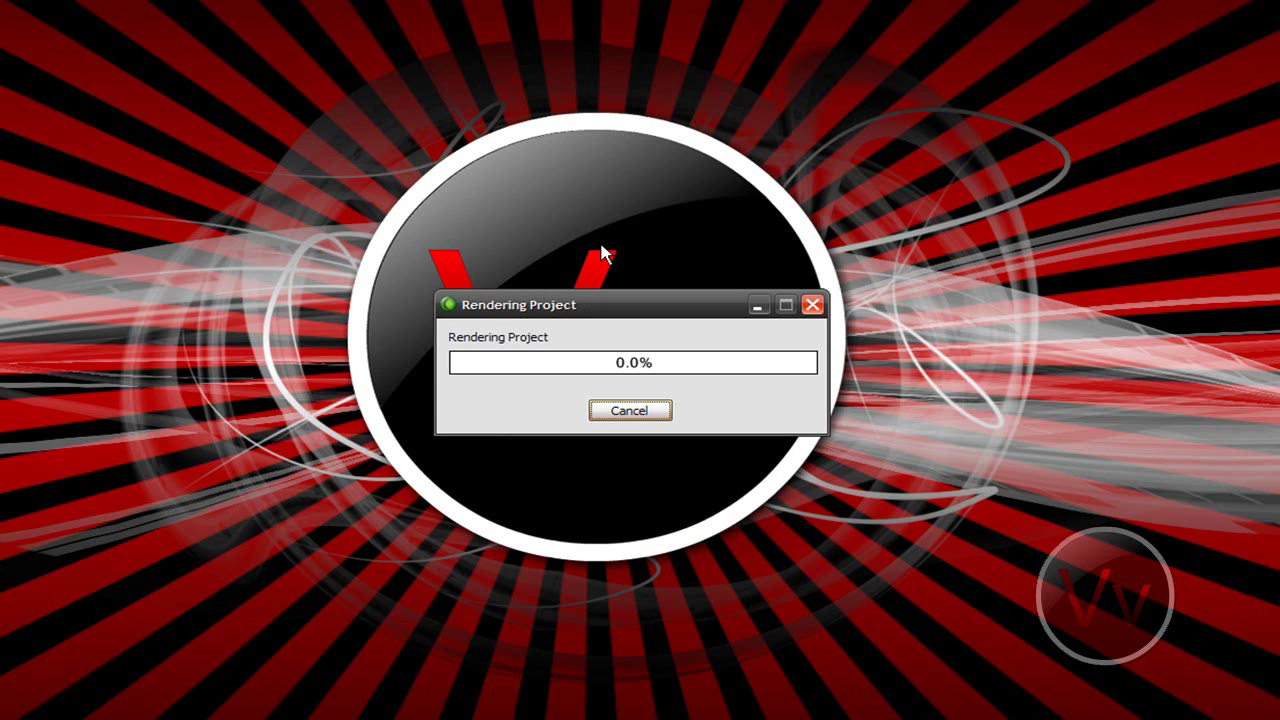
# Cancel the render and keep the partially rendered VIDEO.wmv
pyautogui.click(634, 408)
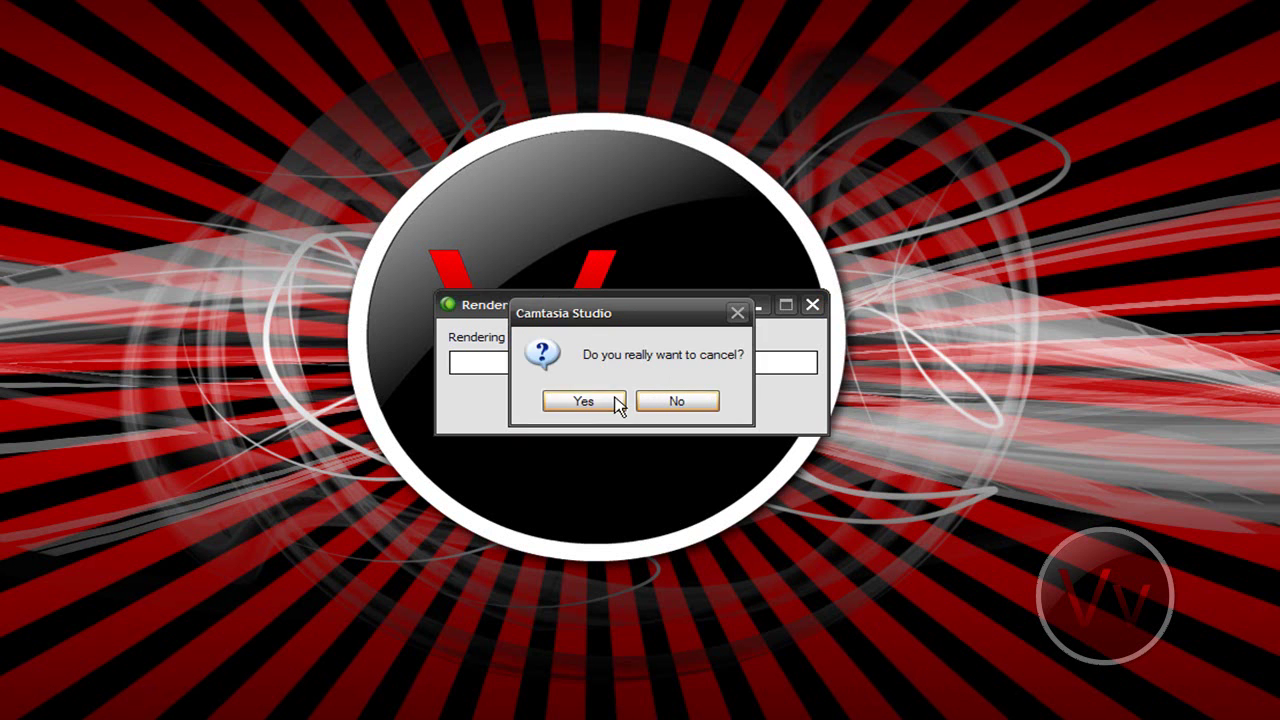
pyautogui.click(612, 403)
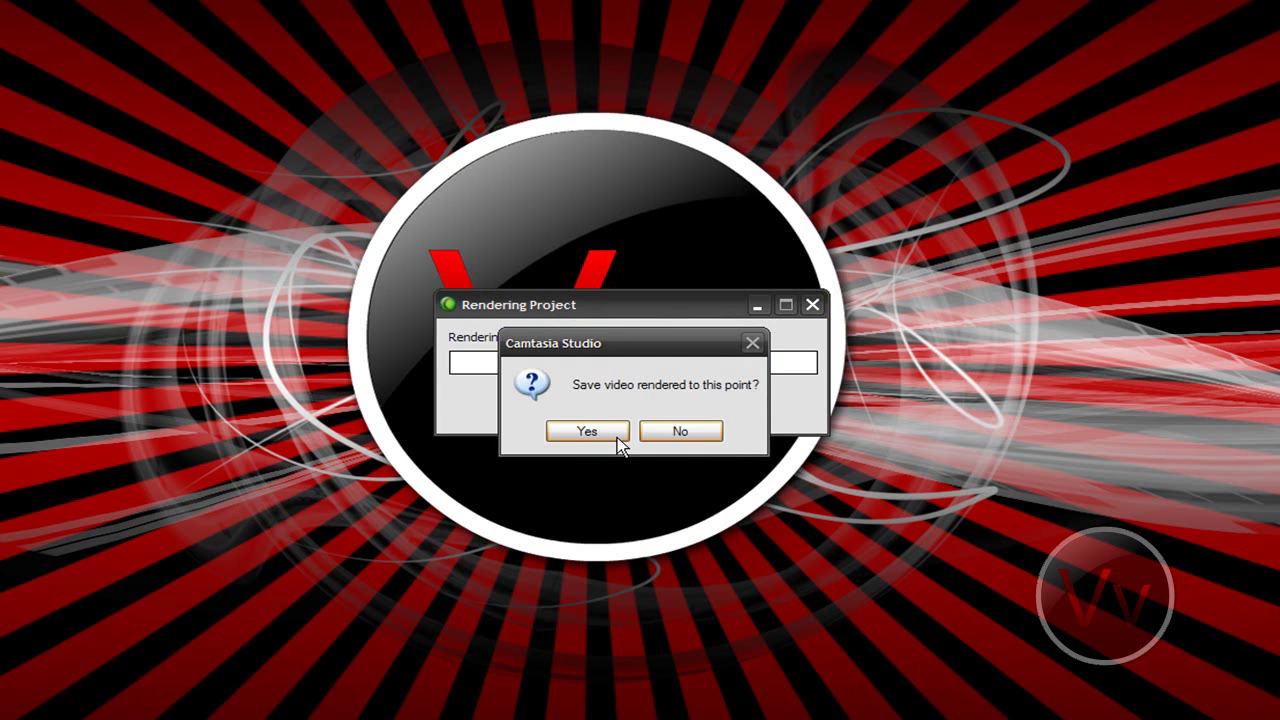
pyautogui.click(574, 436)
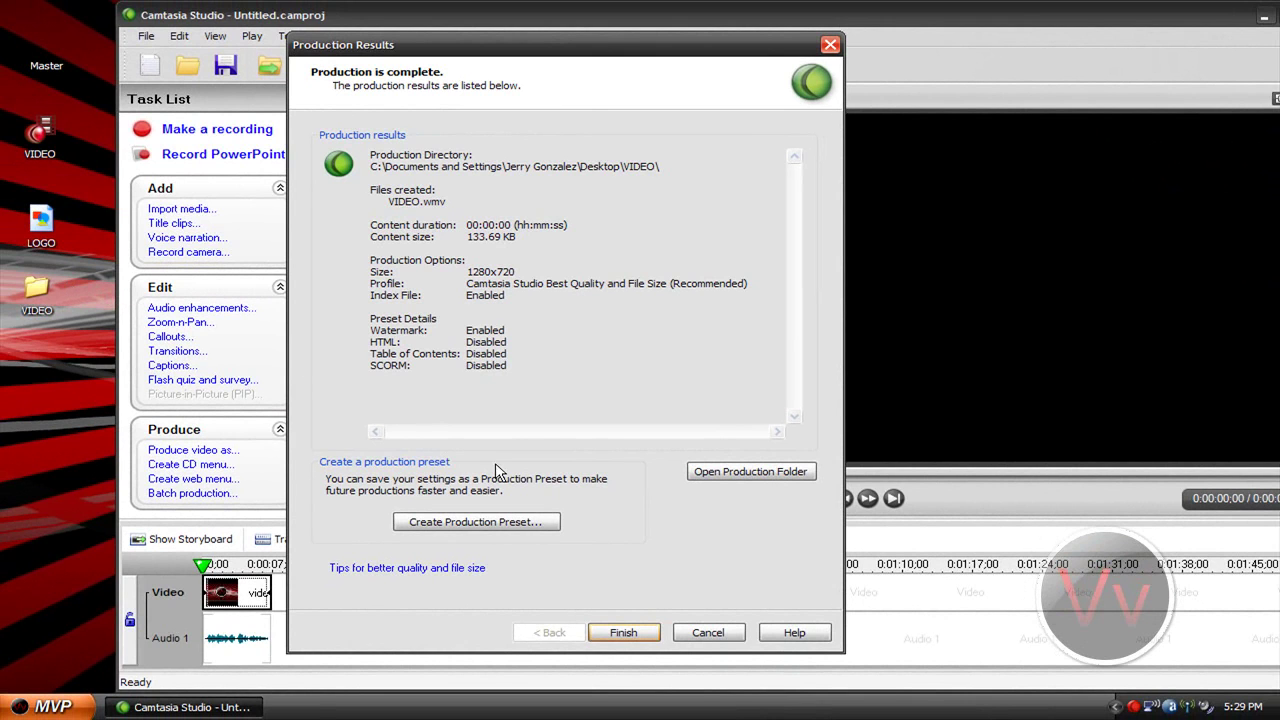
# Finish the production results and reposition the Camtasia window on the desktop
pyautogui.click(612, 632)
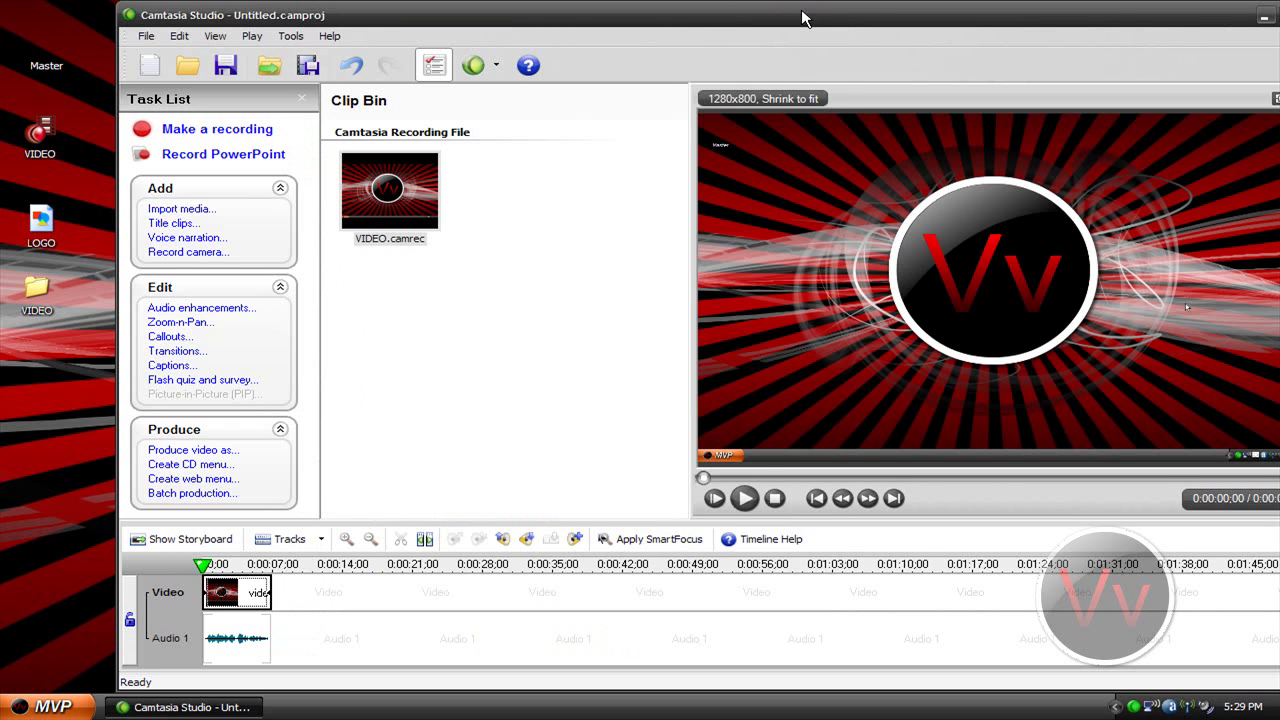
pyautogui.moveTo(800, 17); pyautogui.dragTo(614, 29)
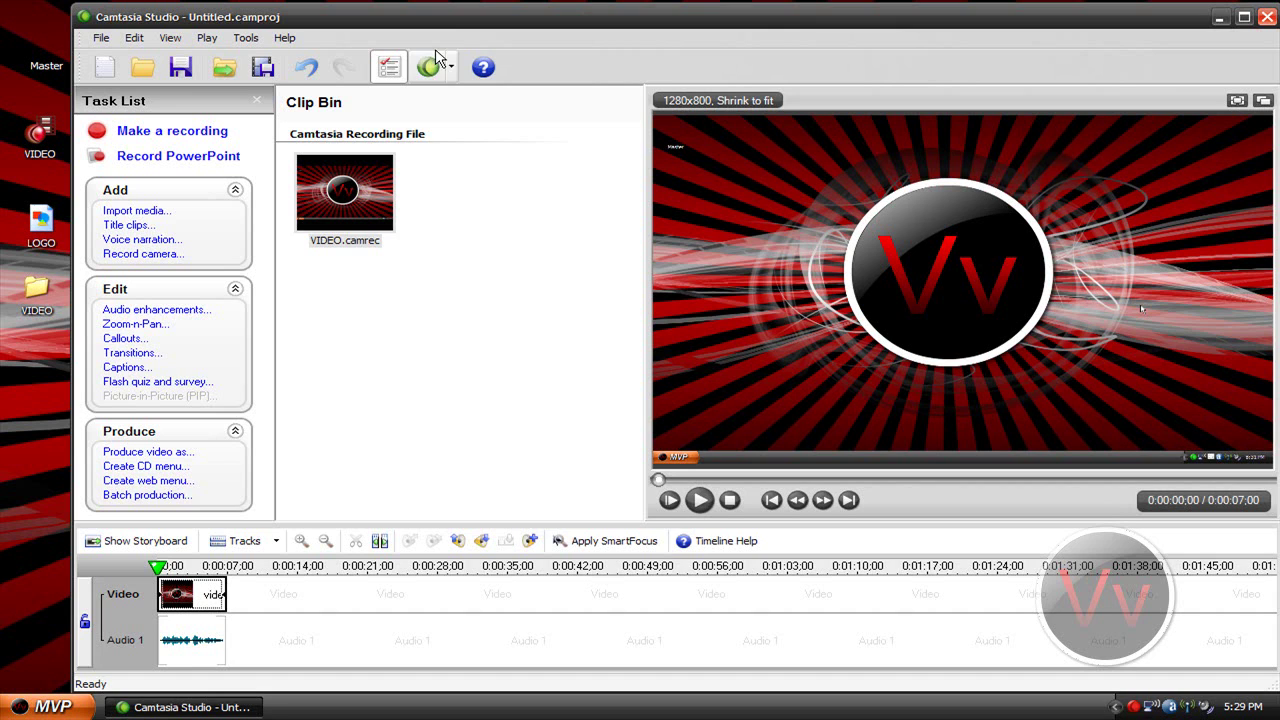
pyautogui.moveTo(390, 14)
pyautogui.mouseDown()
pyautogui.moveTo(421, 25)
pyautogui.moveTo(393, 19)
pyautogui.mouseUp()
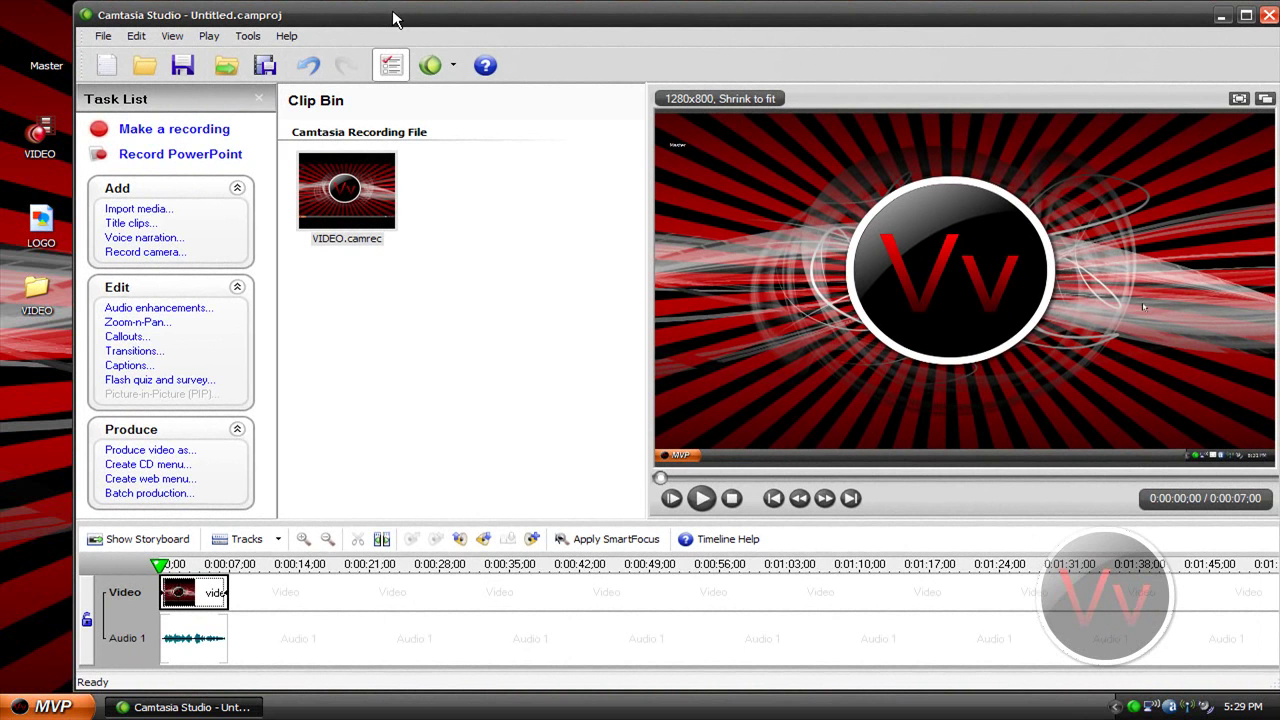
pyautogui.moveTo(138, 24); pyautogui.dragTo(168, 34)
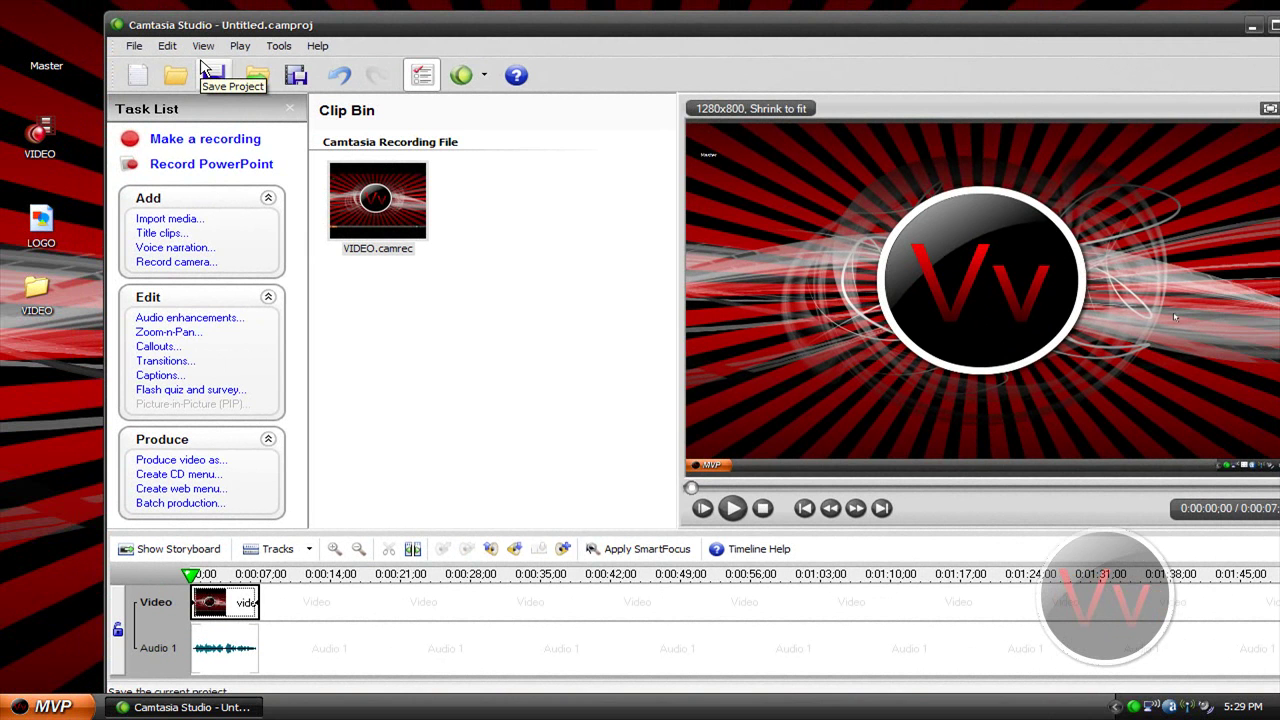
pyautogui.moveTo(330, 27); pyautogui.dragTo(291, 17)
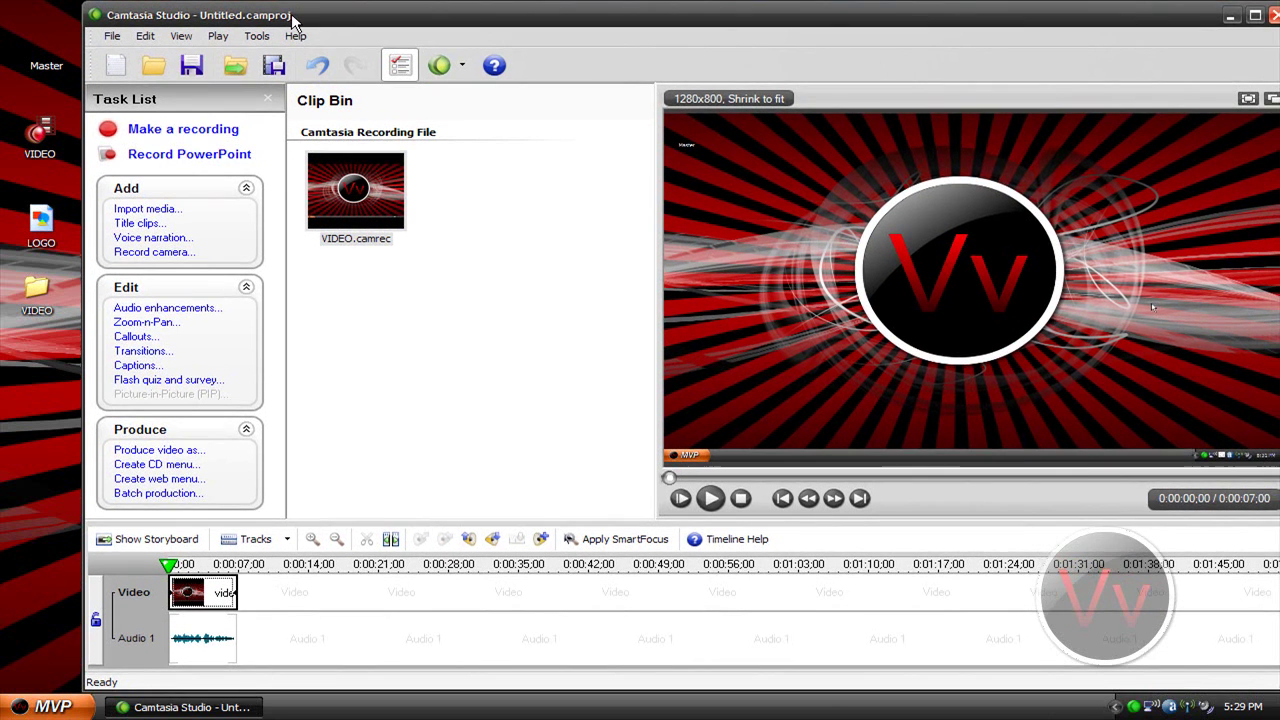